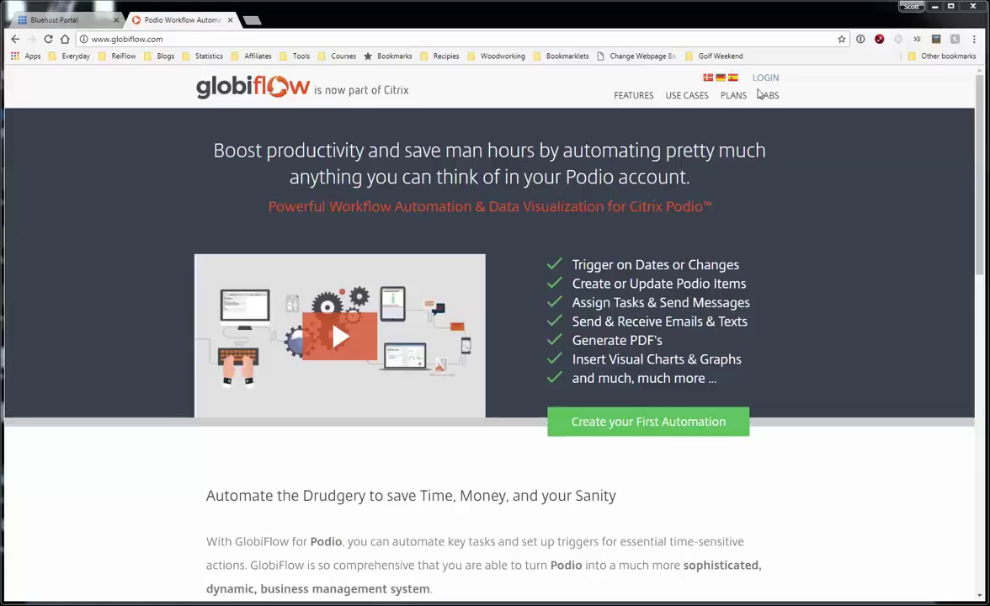
Step: Log in and open the Wholesaling workspace's Properties app with its gear options menu
click(767, 80)
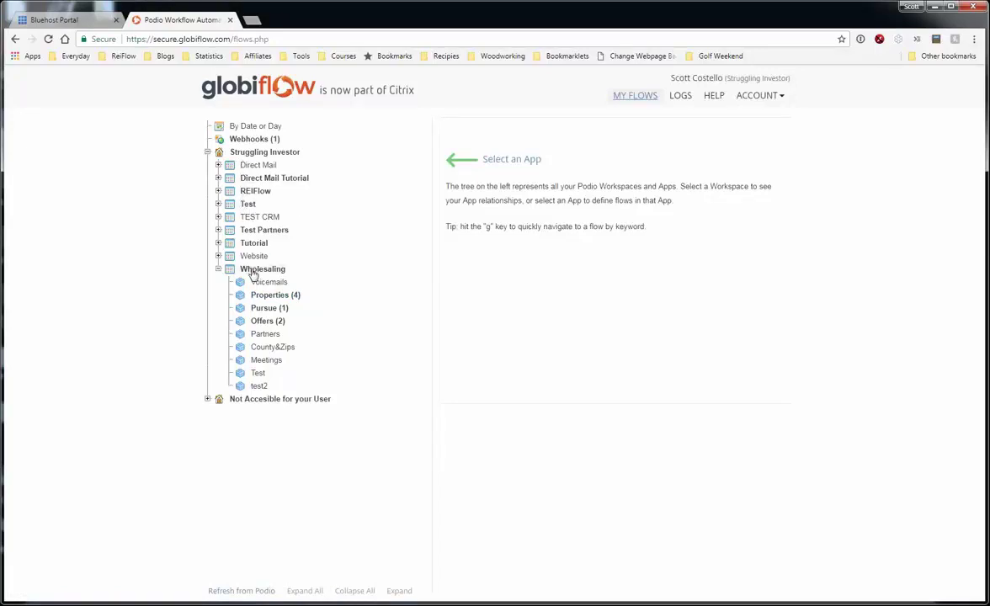
click(268, 295)
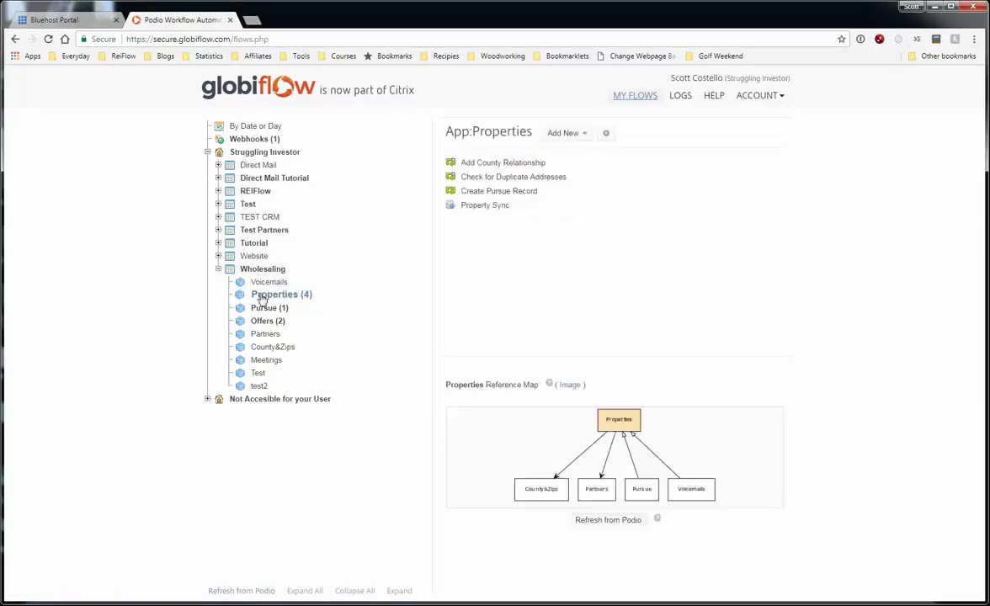
click(607, 135)
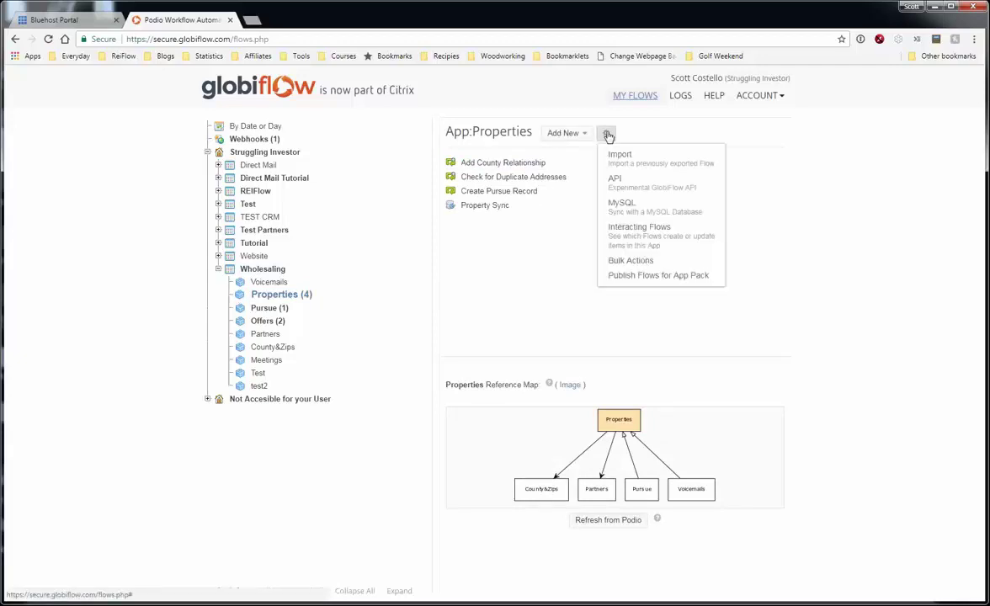
Step: Create a MySQL sync named 'Property Sync Tutorial' pointing at server reitutorials.com
click(621, 210)
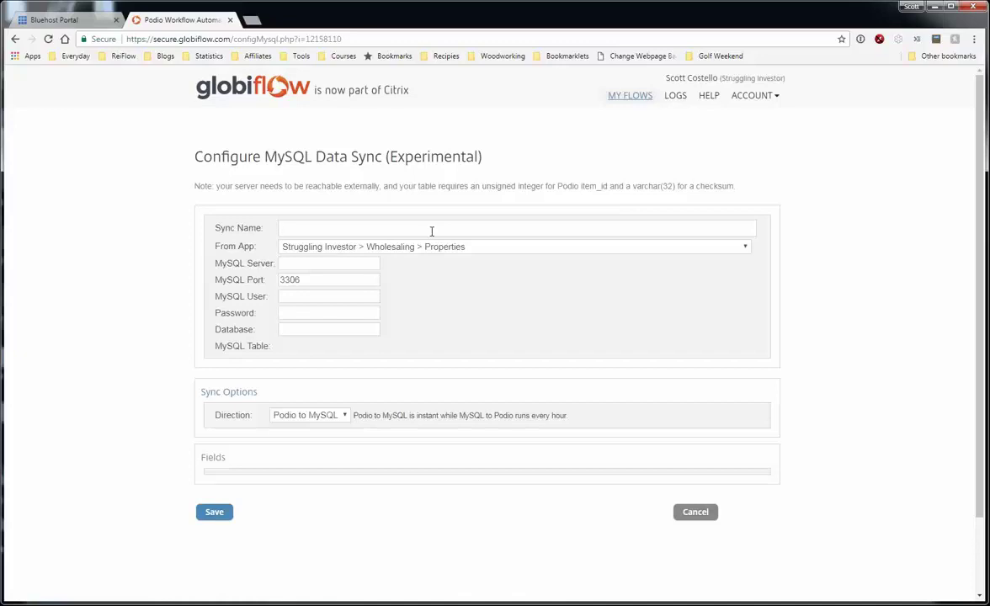
text(Property Sync Tutorial)
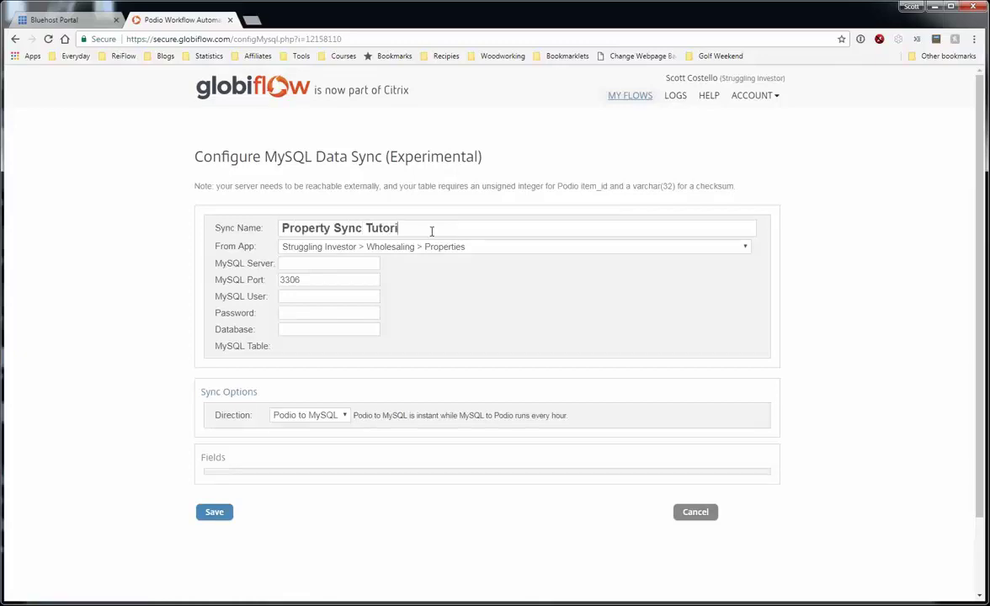
click(352, 262)
text(reitutorials.com)
click(323, 282)
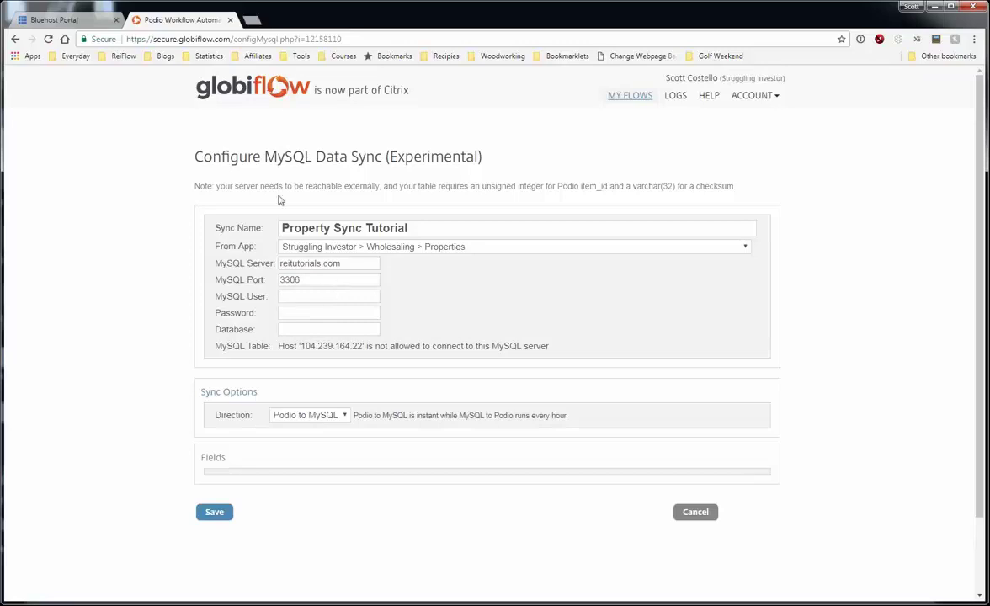
Step: In Bluehost's MySQL Databases page, select the podio database user's name under Current Users
click(75, 21)
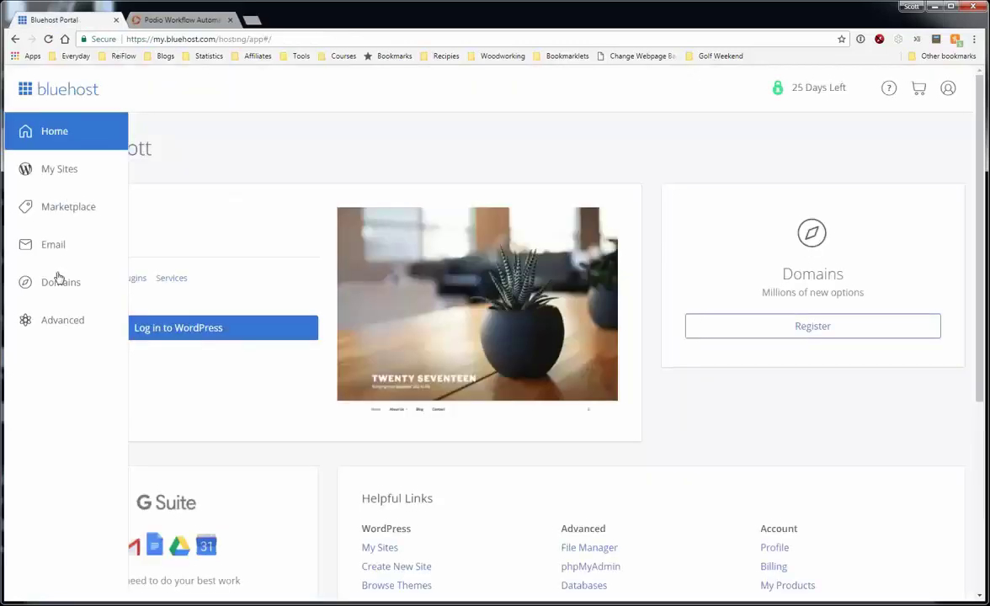
click(59, 323)
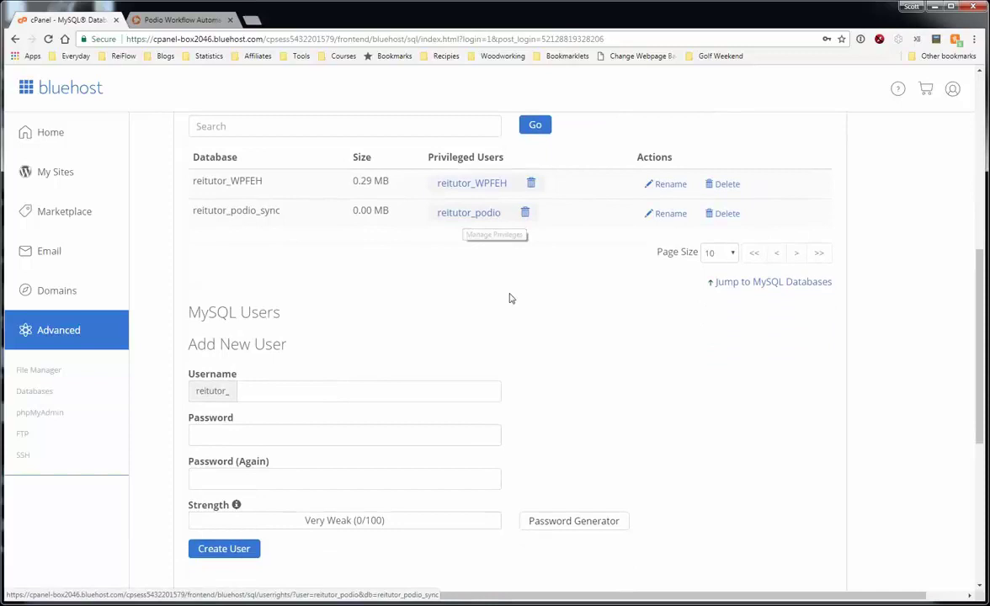
scroll(522, 321, down, 3)
scroll(523, 347, down, 1)
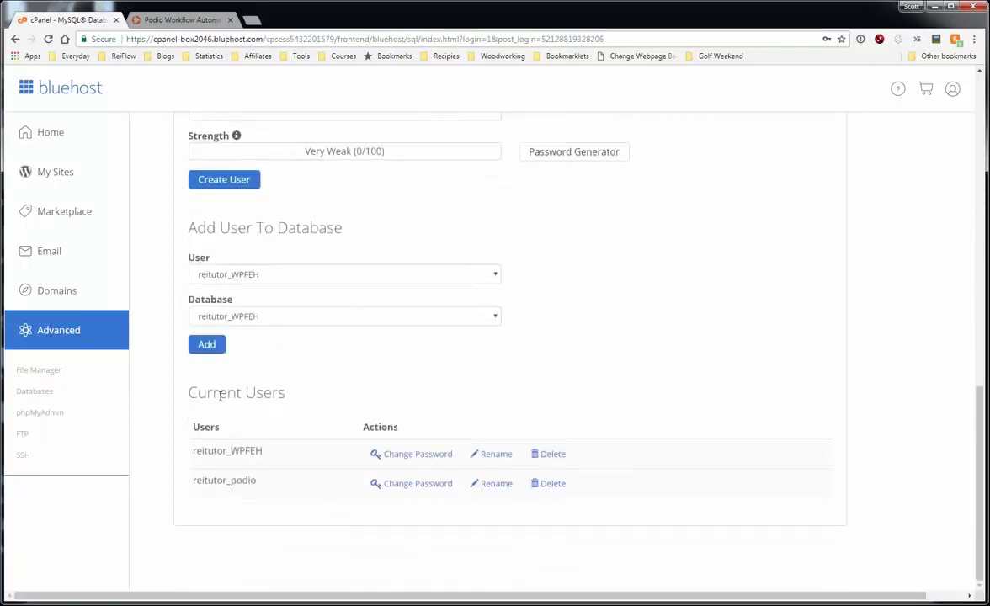
drag(193, 482, 260, 482)
key(ctrl+c)
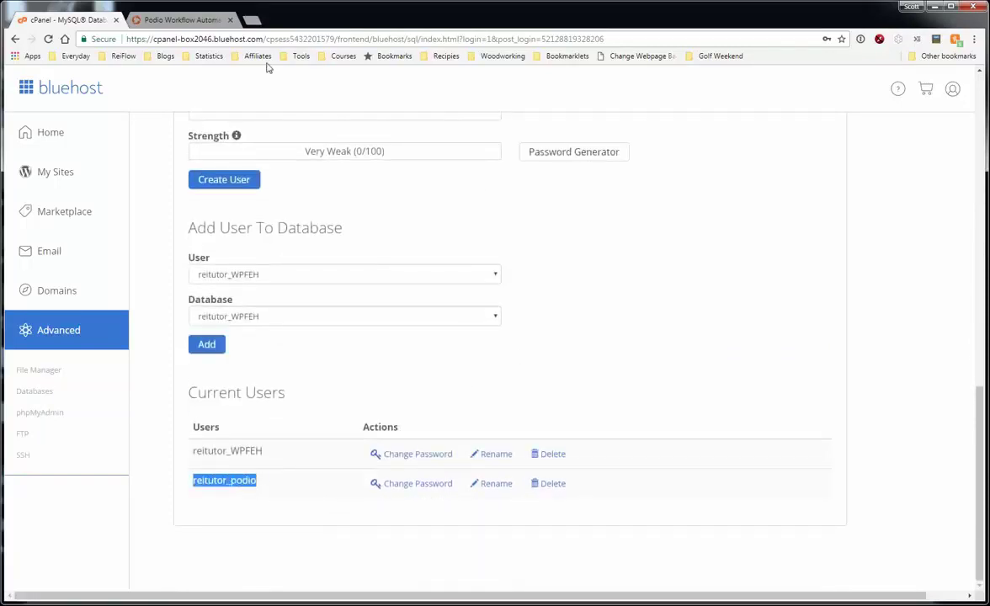
click(204, 21)
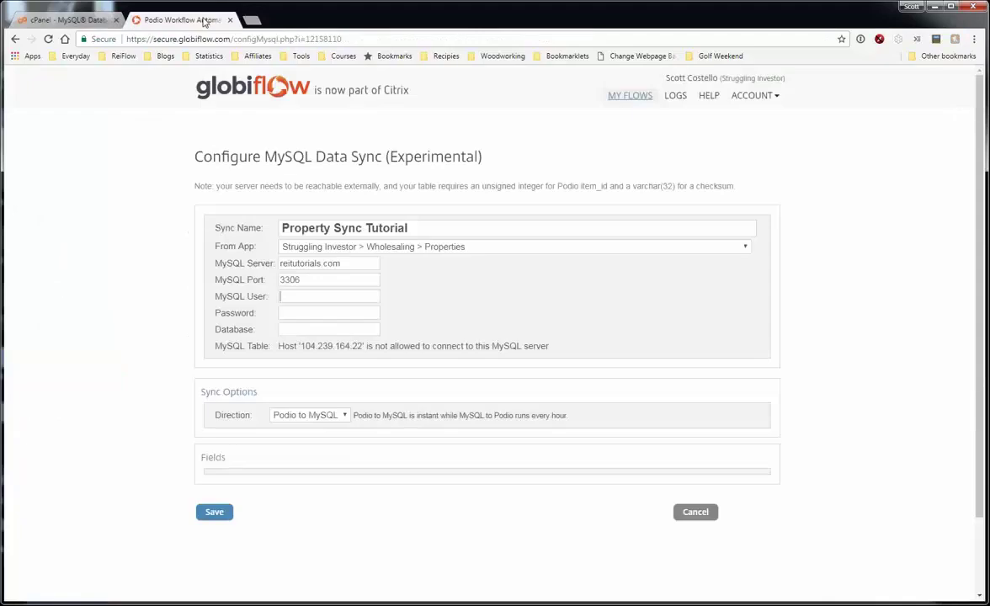
Step: Paste the podio database user name and its password into MySQL User and Password
right_click(299, 297)
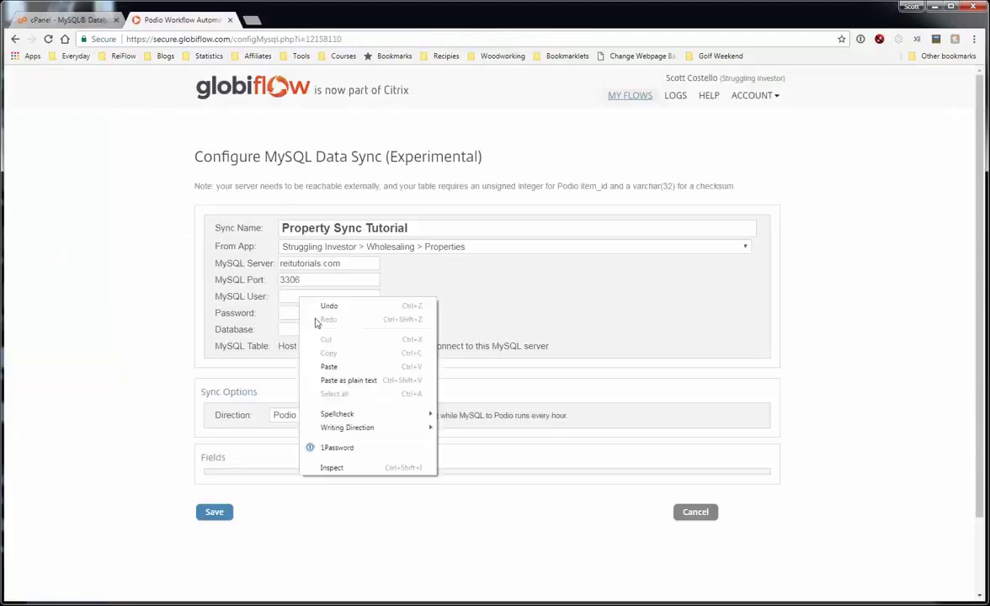
click(326, 366)
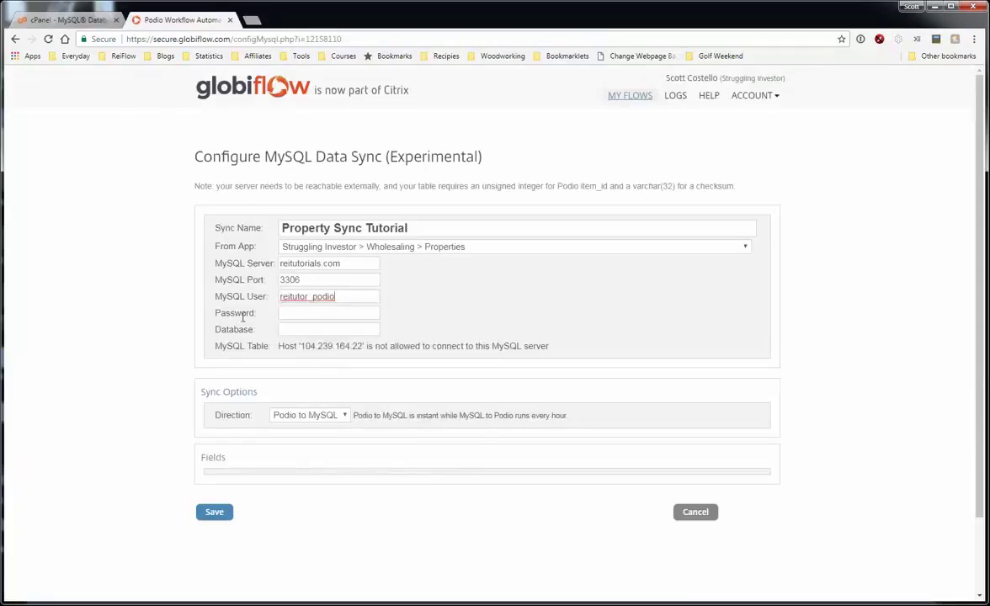
click(86, 20)
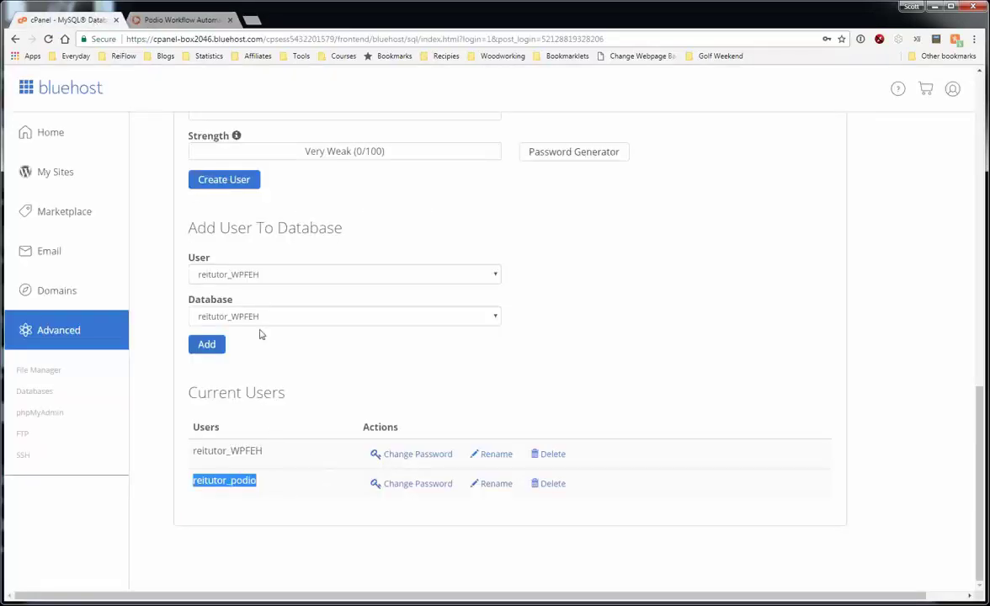
click(175, 20)
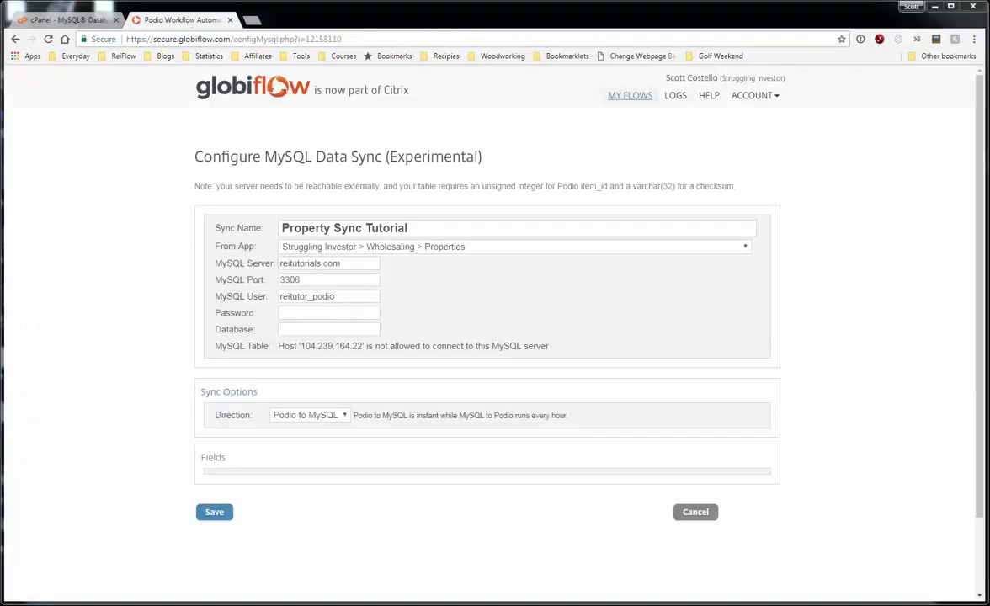
right_click(334, 317)
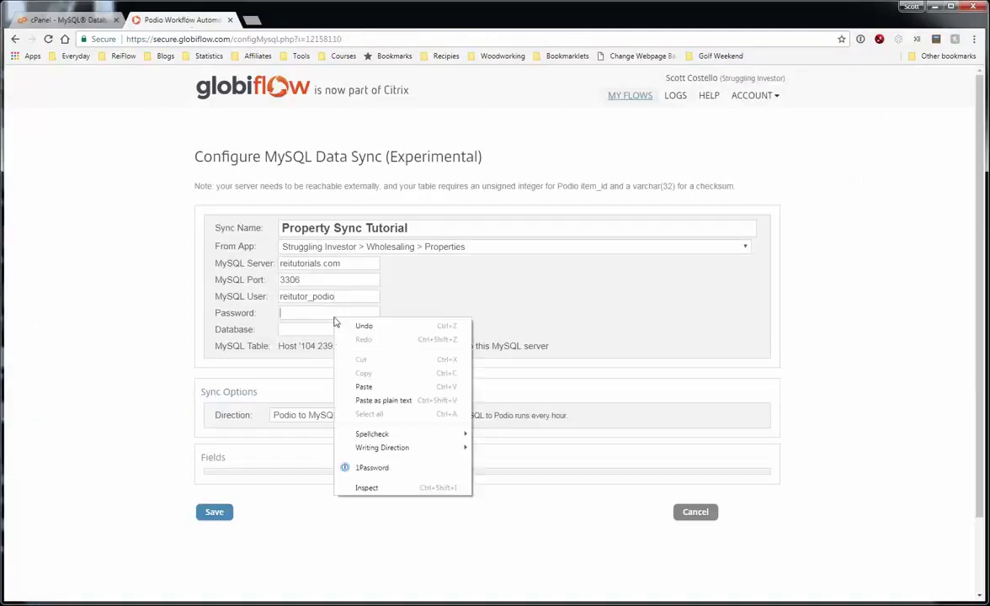
click(368, 387)
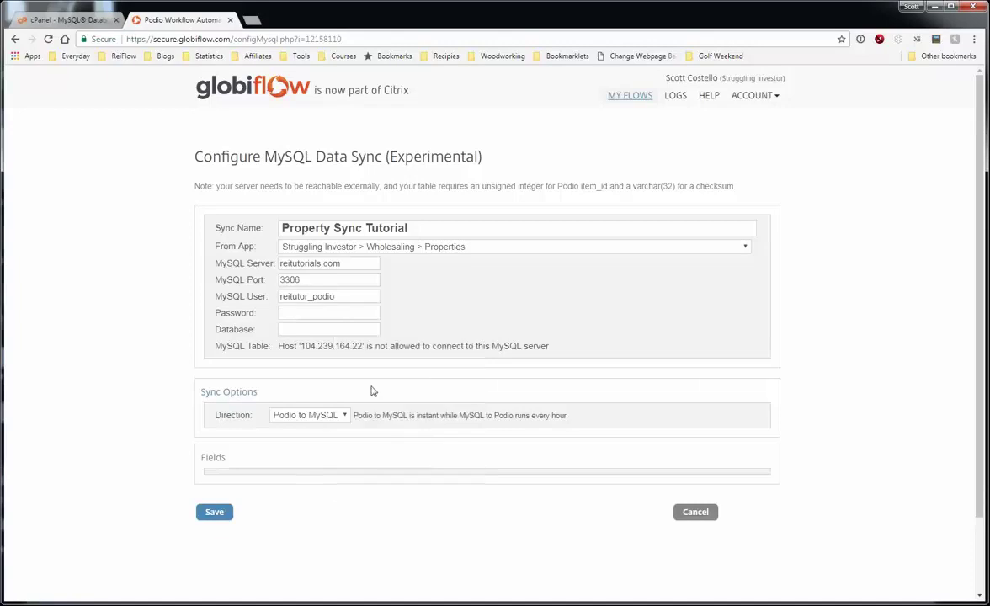
click(360, 330)
Step: Copy the reitutor_podio_sync database name from Bluehost's Current Databases list
click(79, 24)
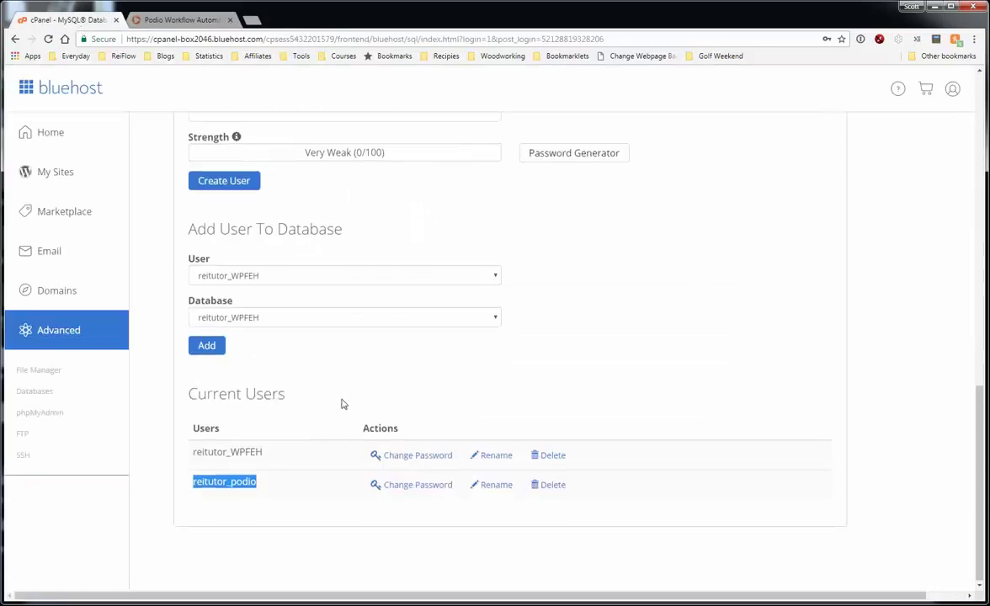
scroll(343, 404, up, 3)
scroll(342, 400, up, 3)
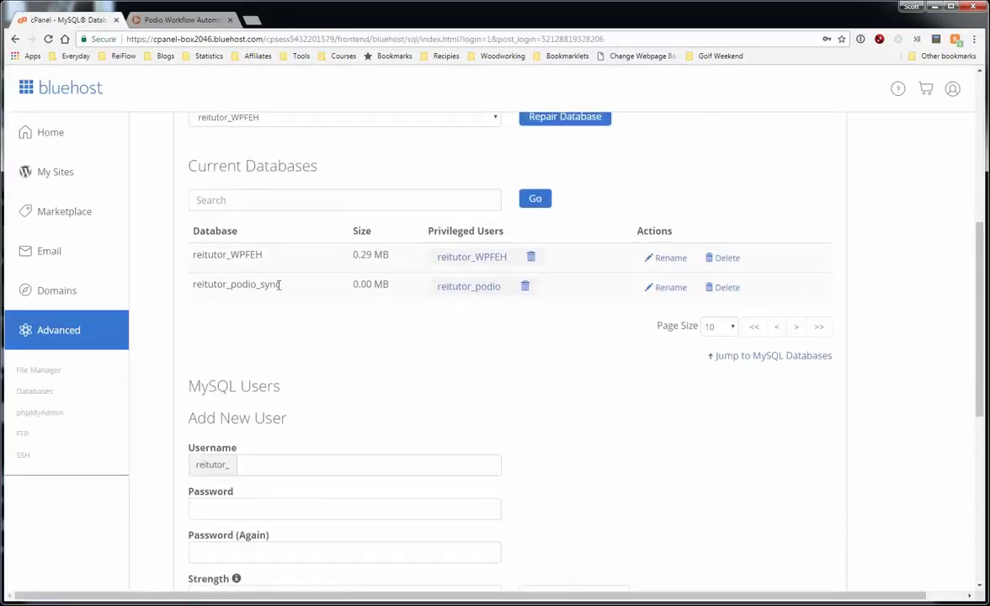
drag(279, 284, 190, 284)
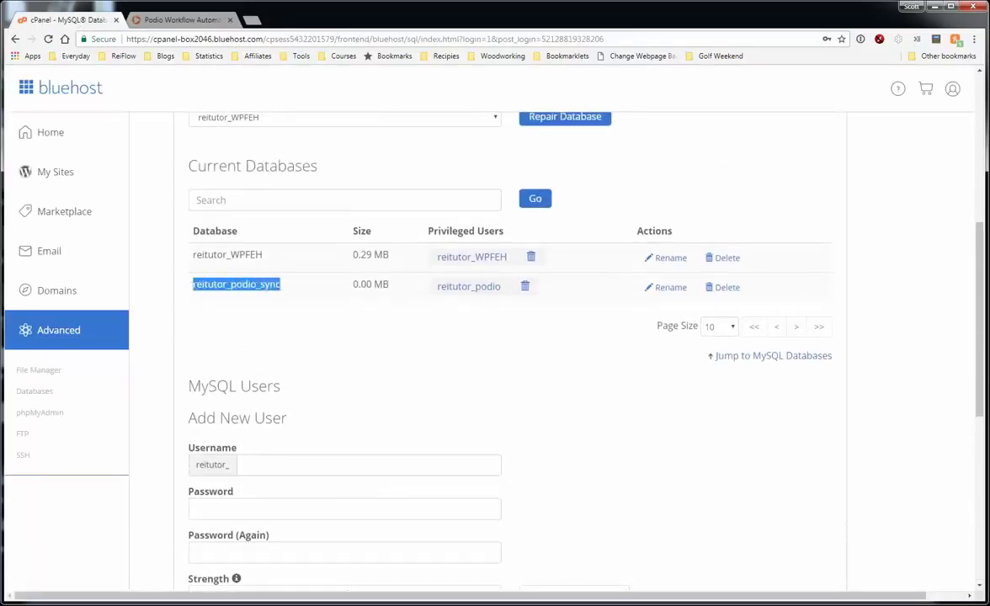
right_click(192, 284)
click(237, 291)
Step: Paste reitutor_podio_sync into the sync's Database field
click(179, 21)
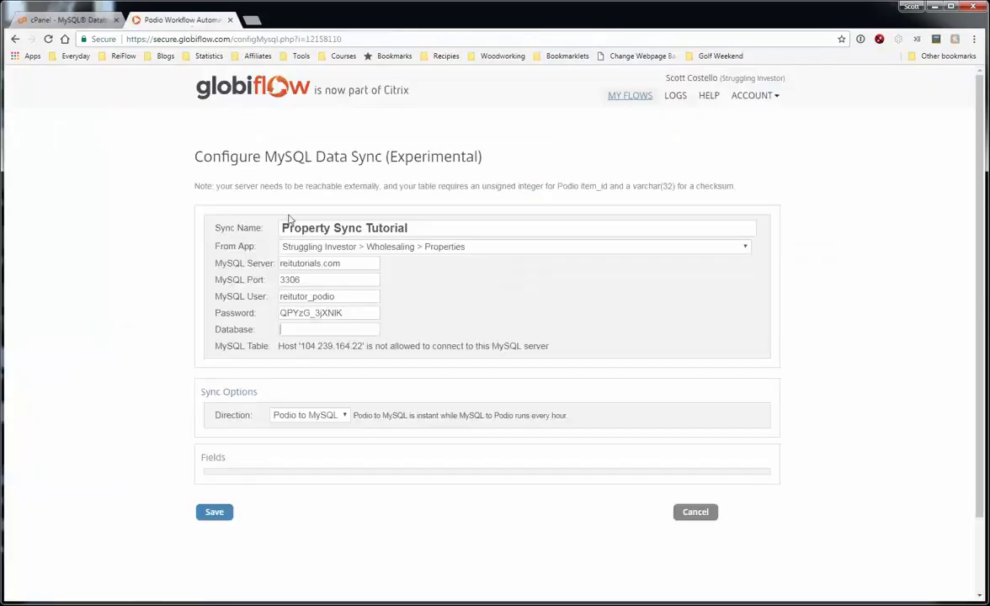
right_click(335, 331)
click(380, 403)
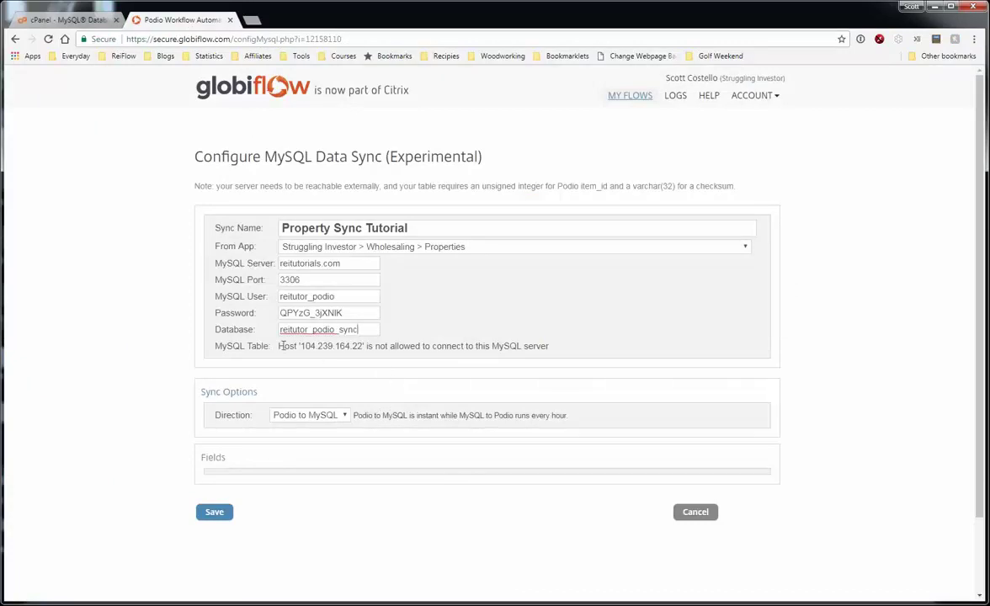
Step: Copy the blocked host address 104.239.164.22 from the host-not-allowed error
drag(279, 346, 556, 358)
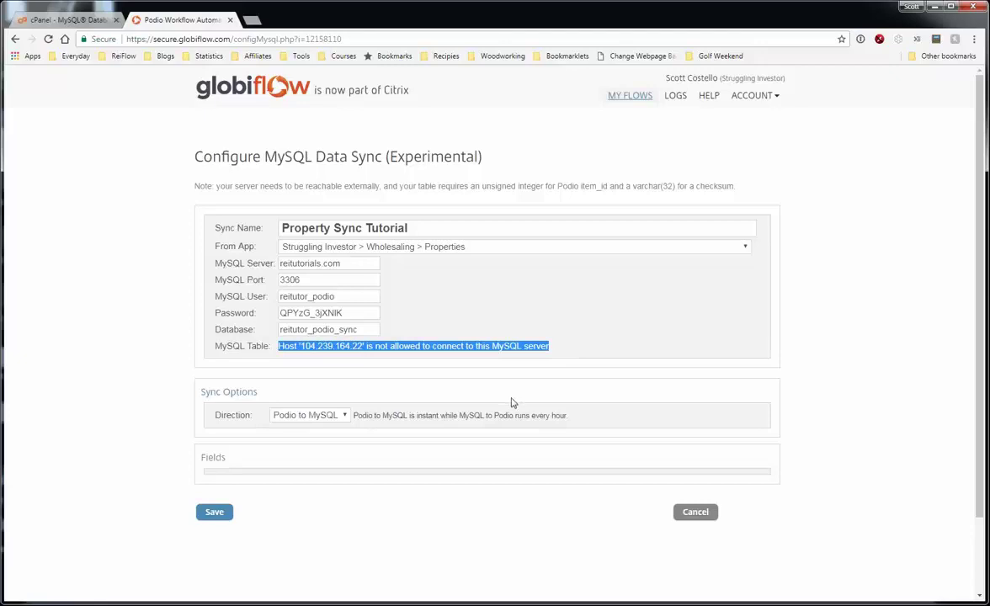
click(310, 351)
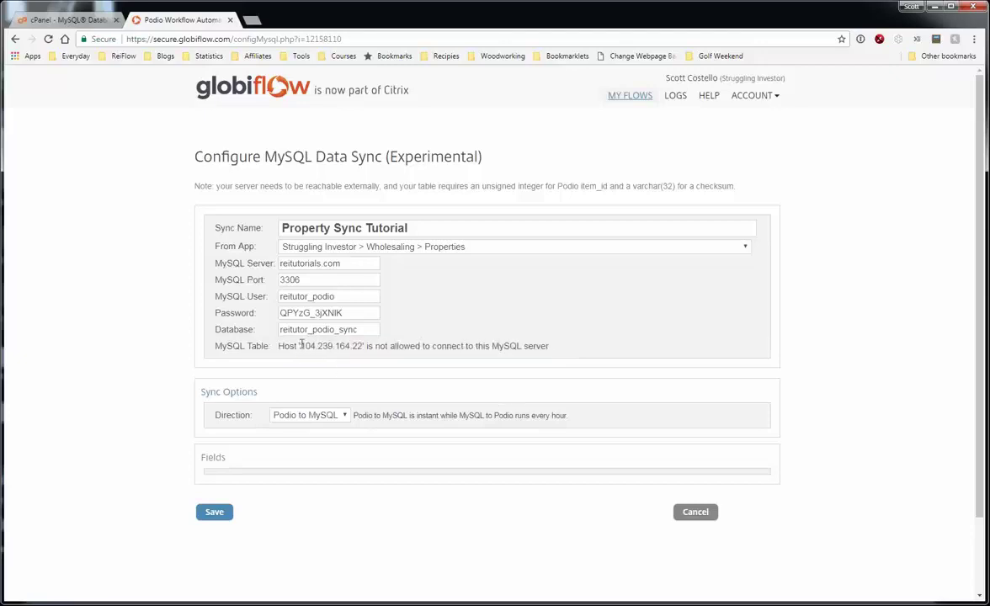
drag(301, 346, 362, 348)
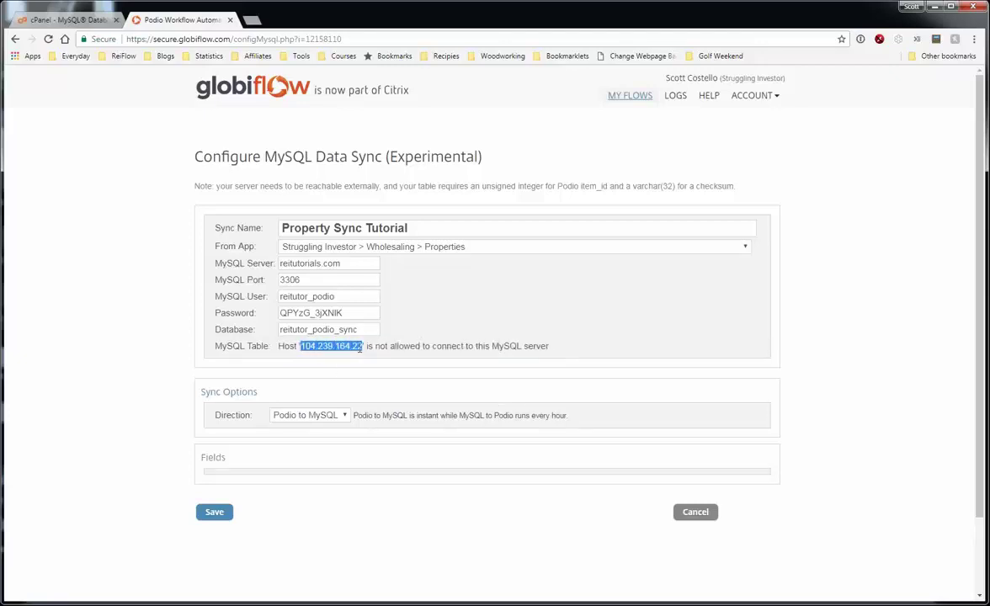
right_click(361, 348)
click(368, 358)
click(84, 24)
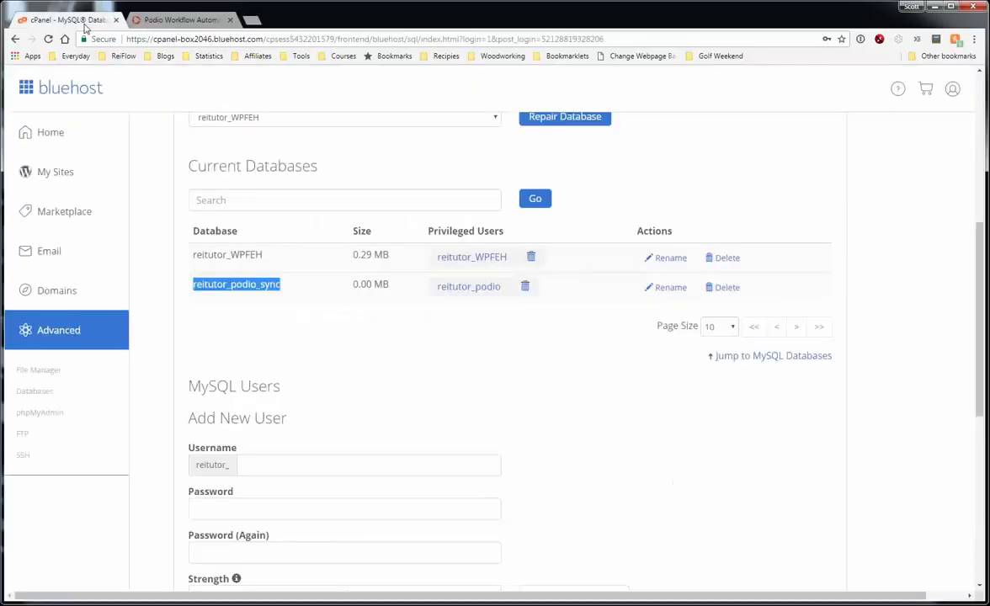
Step: Add 104.239.164.22 as an allowed access host in Bluehost's Remote MySQL
click(48, 345)
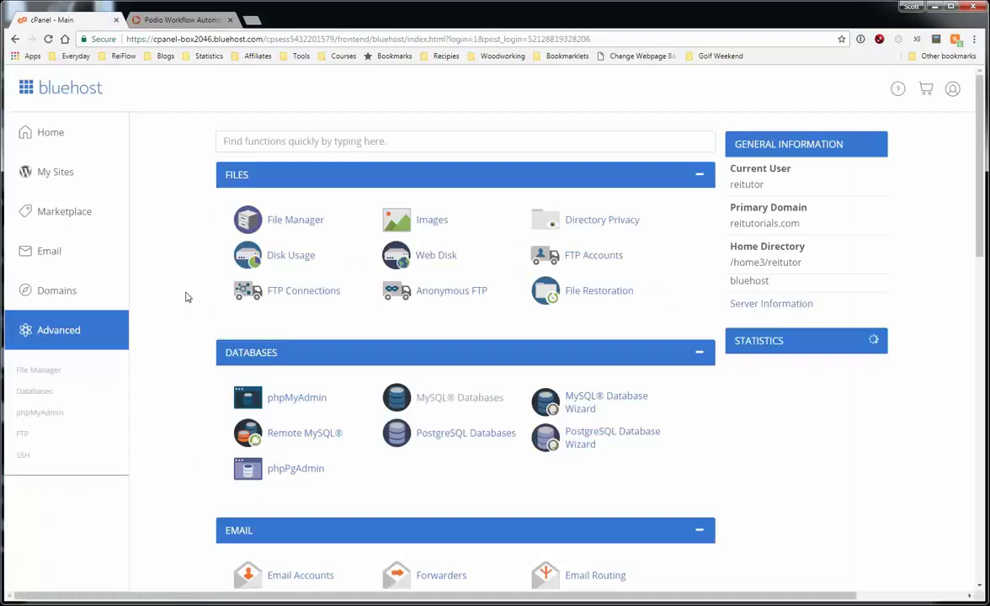
scroll(192, 294, down, 3)
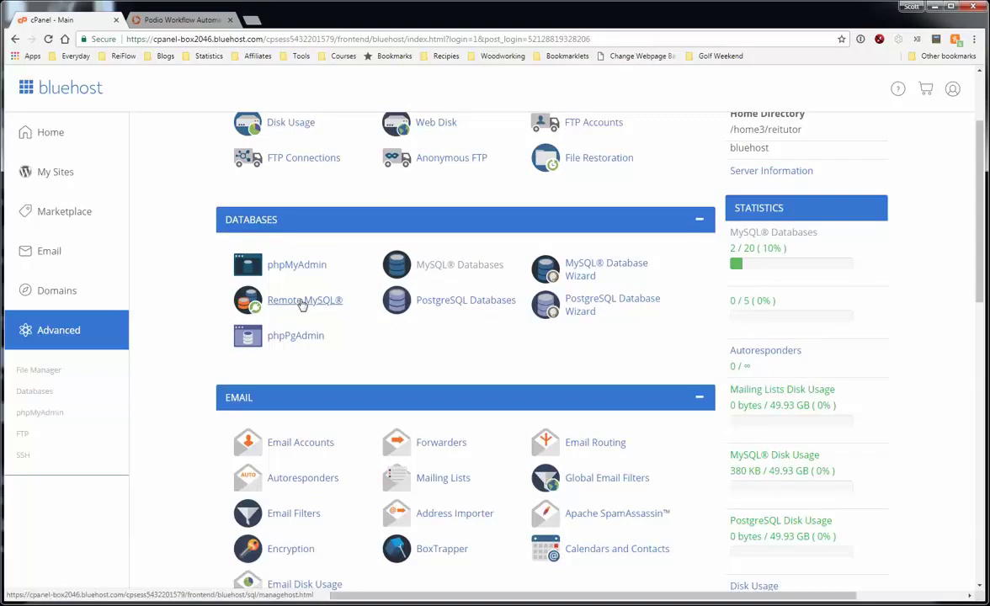
click(303, 300)
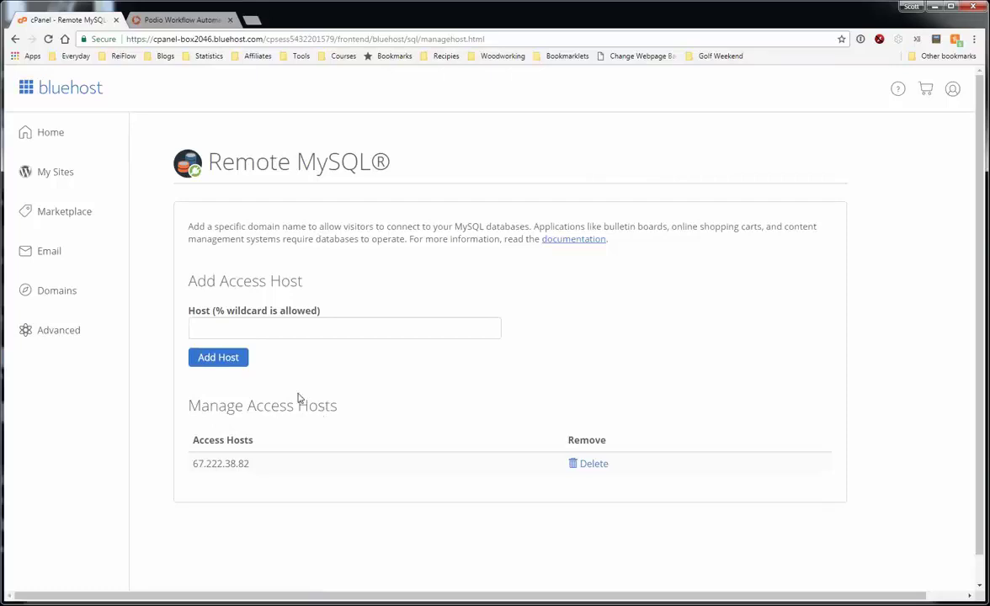
click(245, 330)
right_click(243, 329)
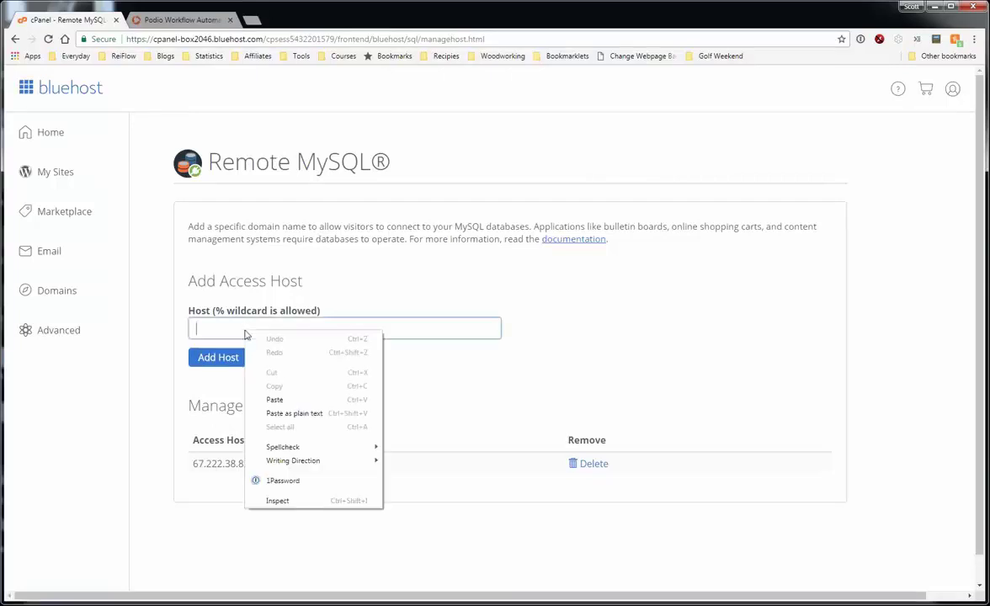
click(278, 398)
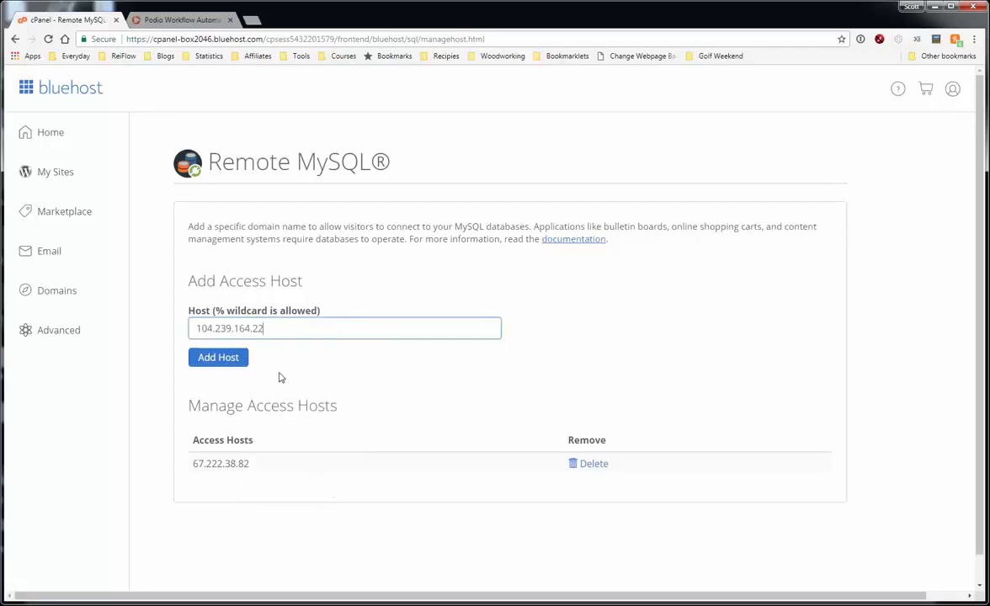
click(239, 362)
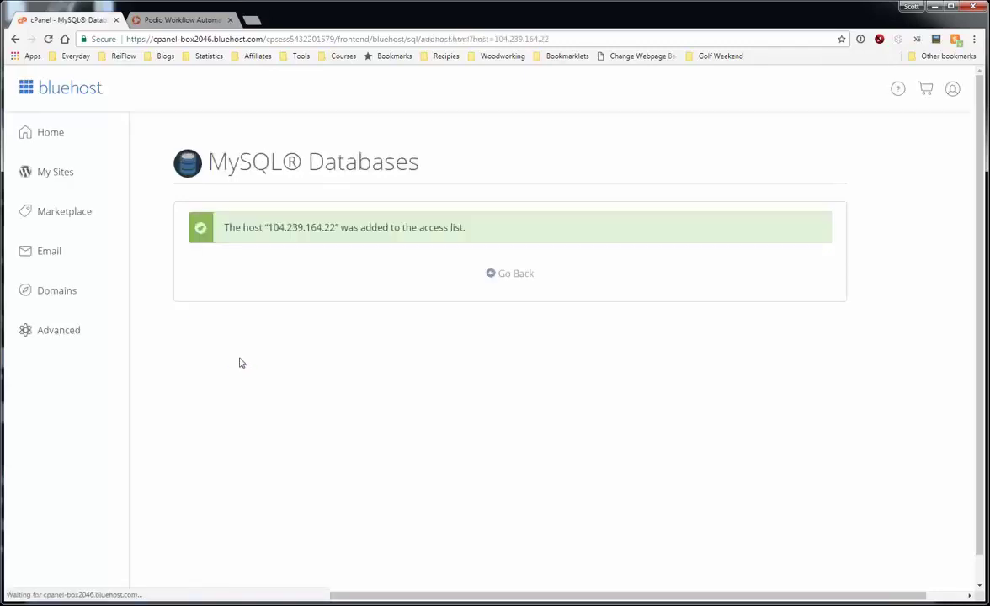
click(508, 276)
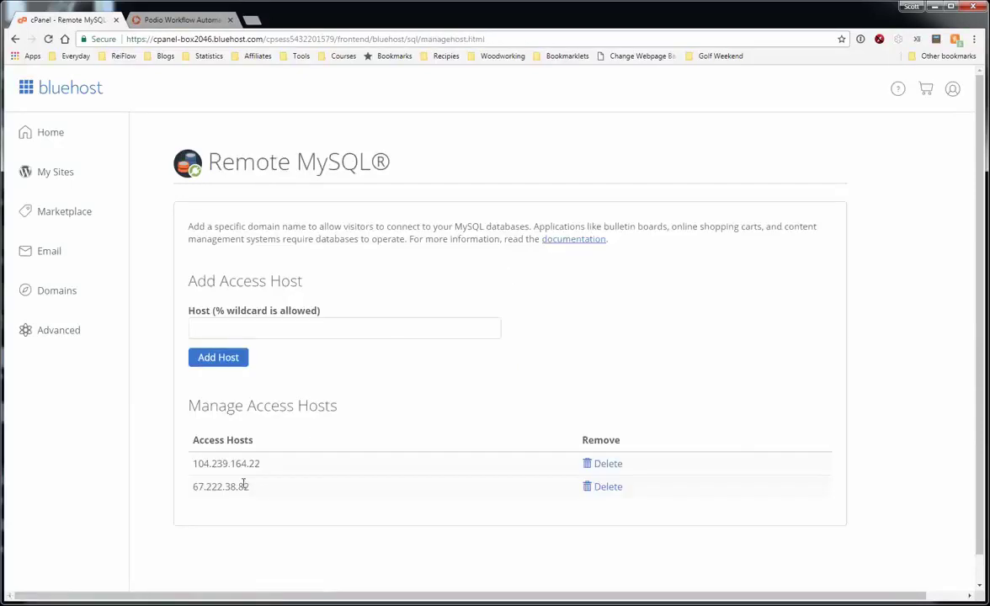
Step: Re-enter reitutor_podio_sync in the Database field to retry the MySQL connection
click(202, 22)
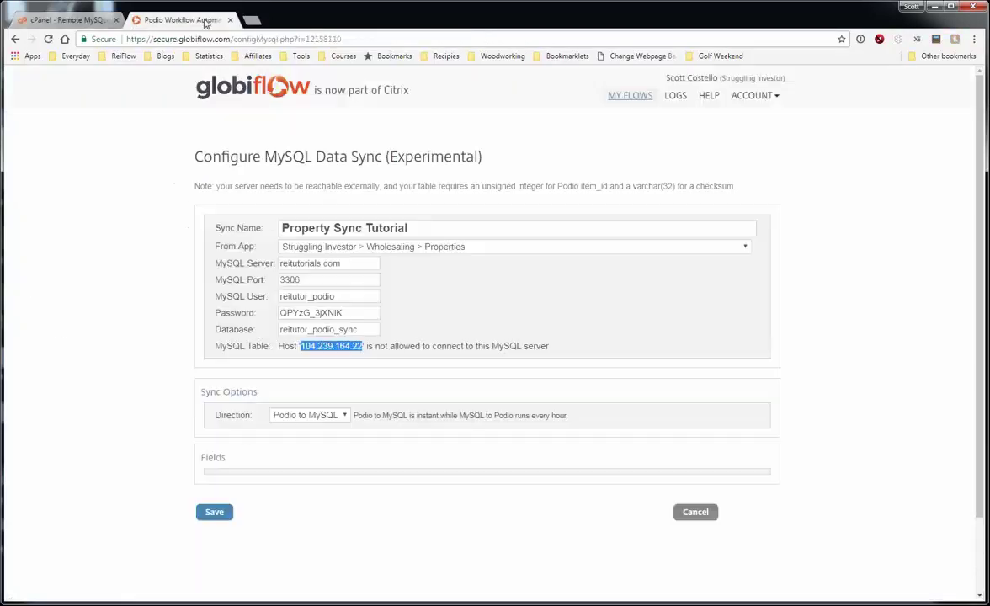
click(362, 329)
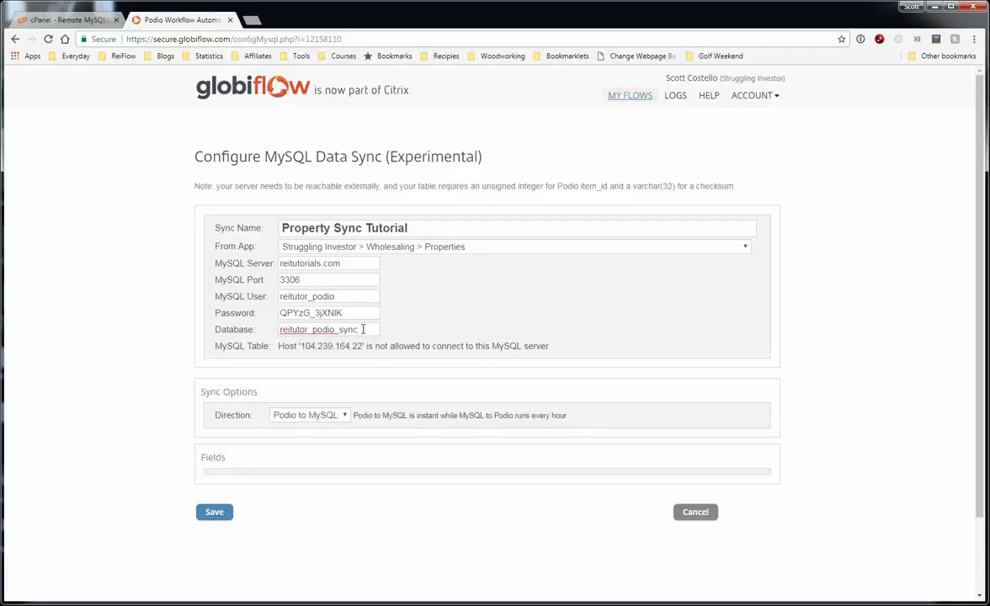
key(BackSpace)
click(367, 314)
key(Tab)
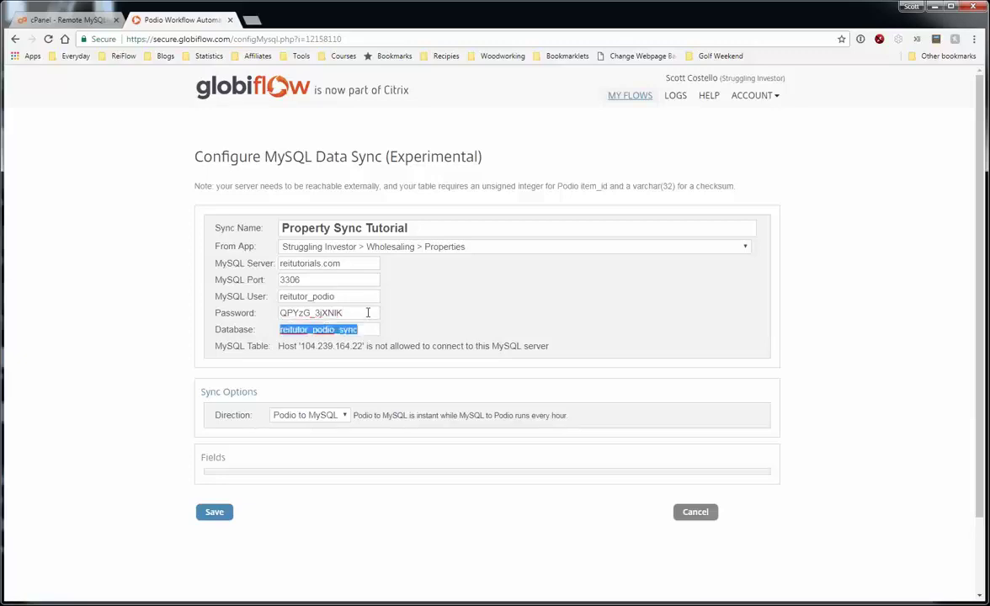
click(366, 298)
key(Tab)
click(369, 328)
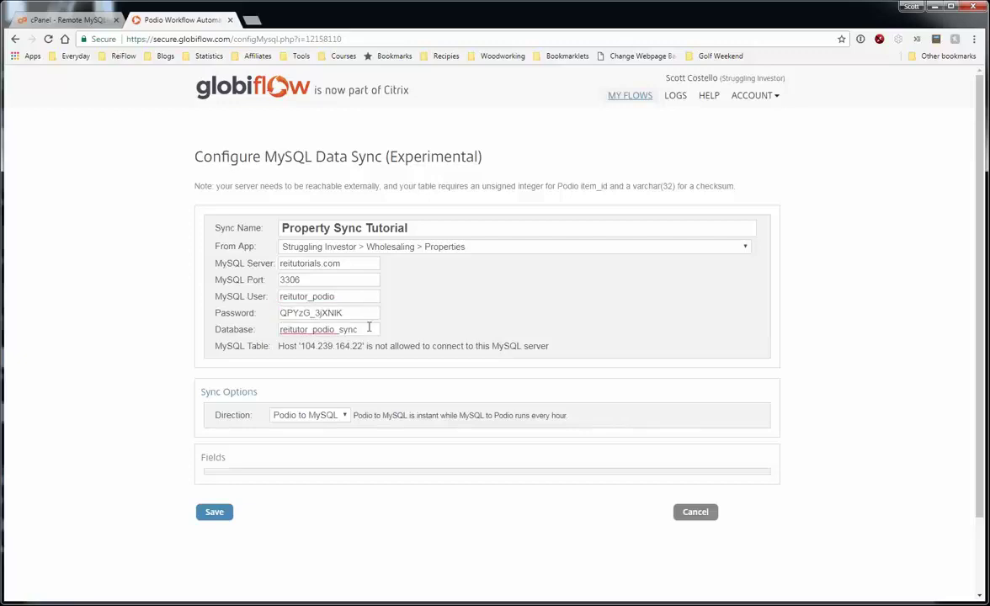
drag(369, 327, 256, 313)
key(BackSpace)
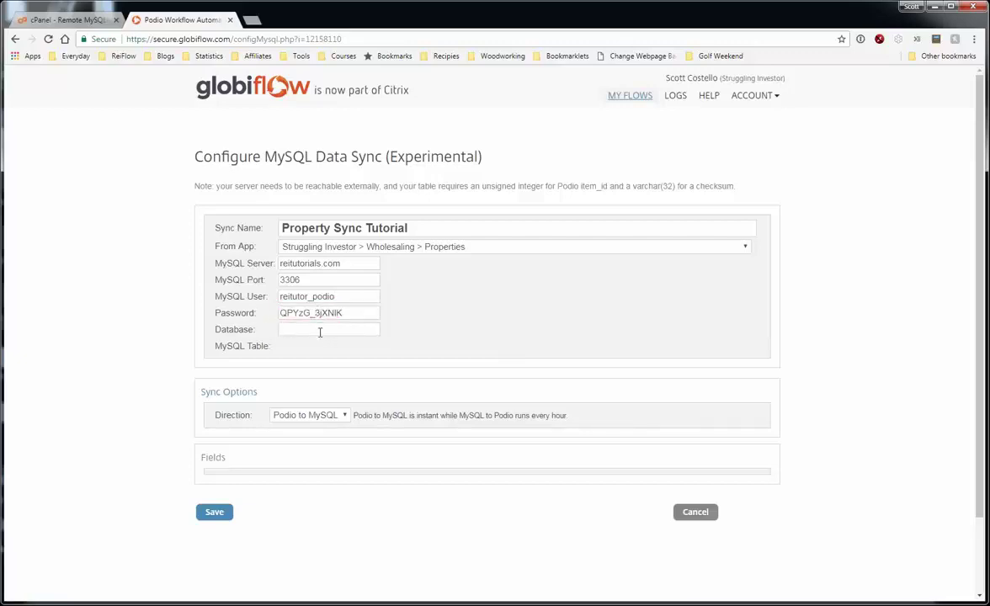
key(ctrl+v)
click(366, 317)
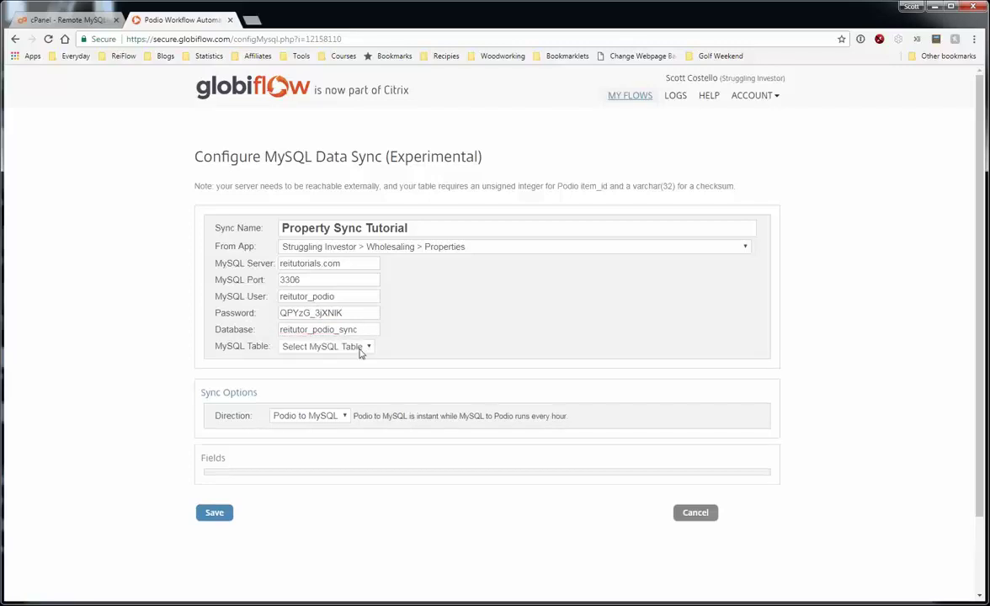
Step: Select the sync_properties table and keep the direction Podio to MySQL
click(360, 348)
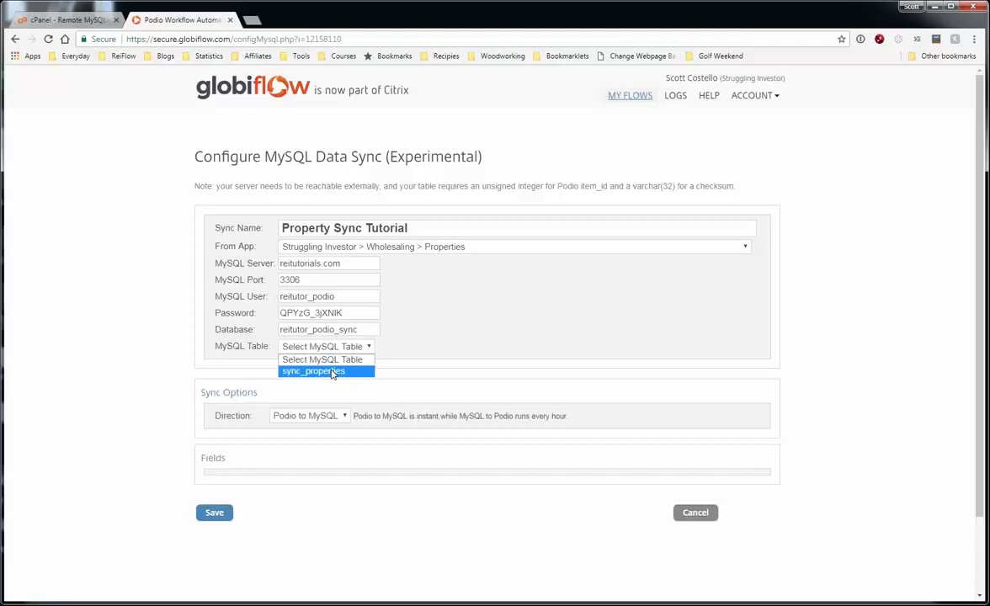
click(331, 371)
scroll(331, 376, down, 3)
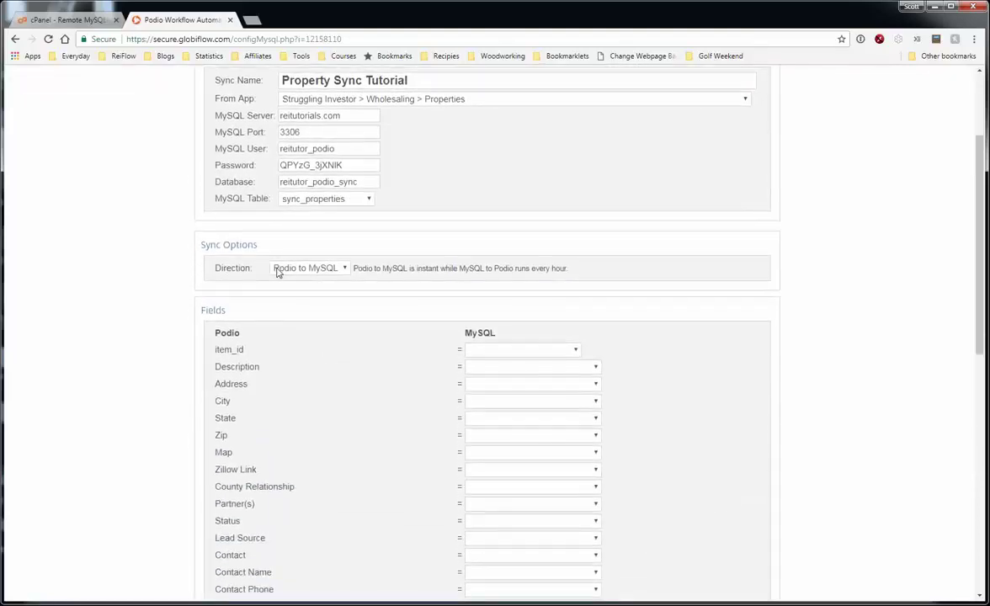
click(342, 275)
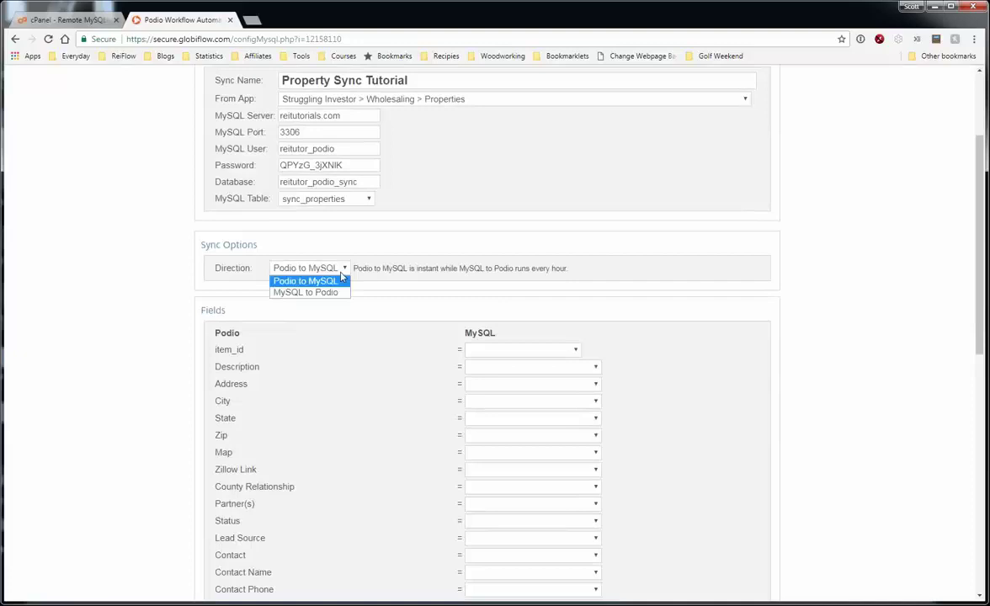
click(342, 274)
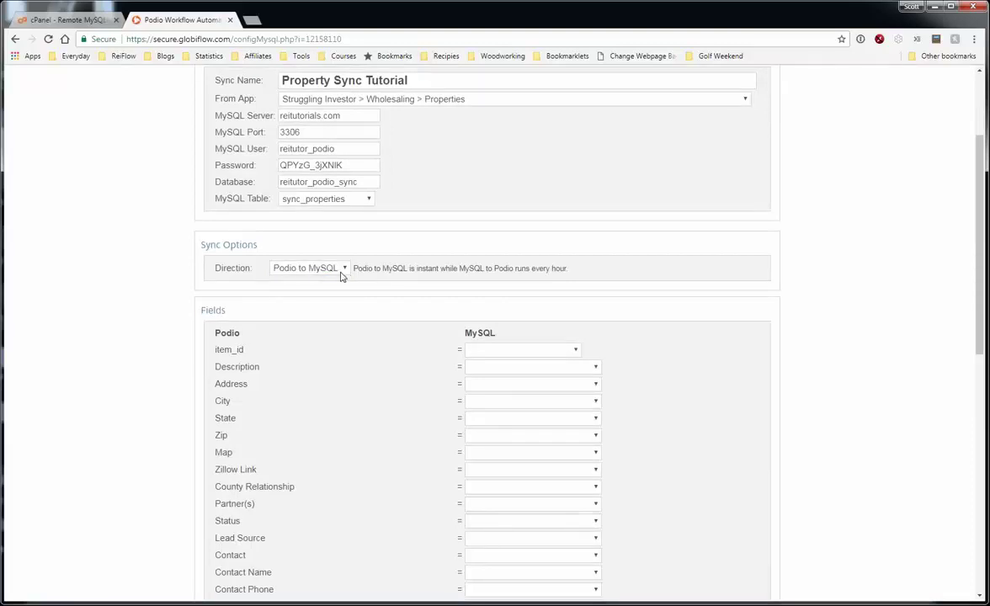
Step: Map item_id to item_id, Address to Street, and City, State, Zip to matching columns
scroll(350, 294, down, 2)
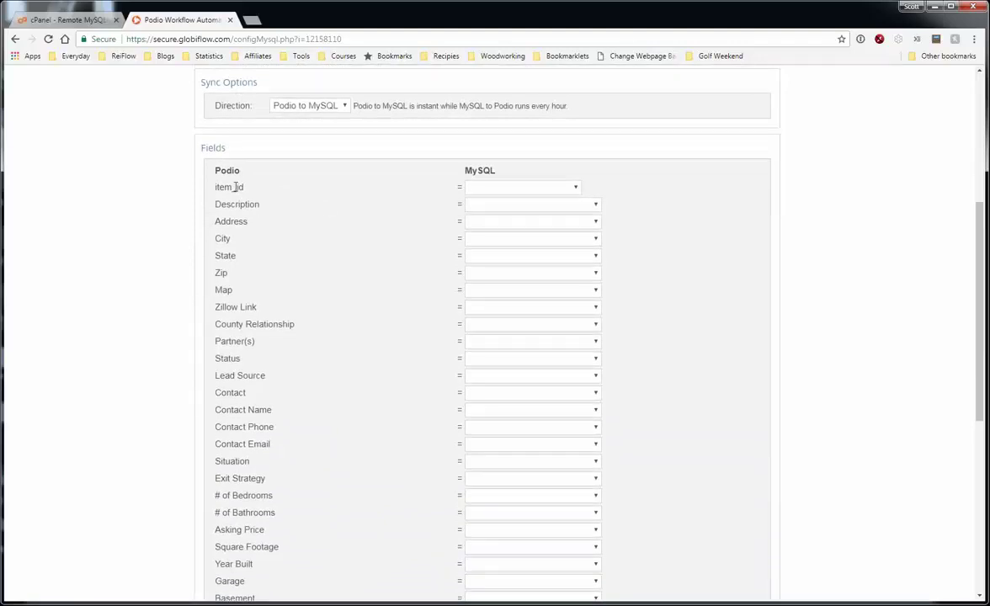
click(485, 190)
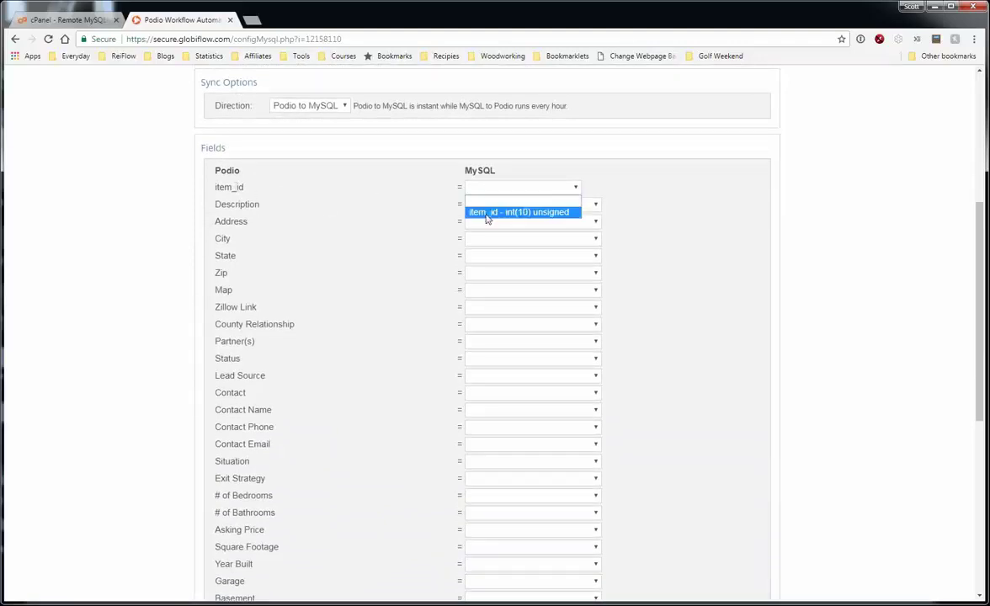
click(486, 214)
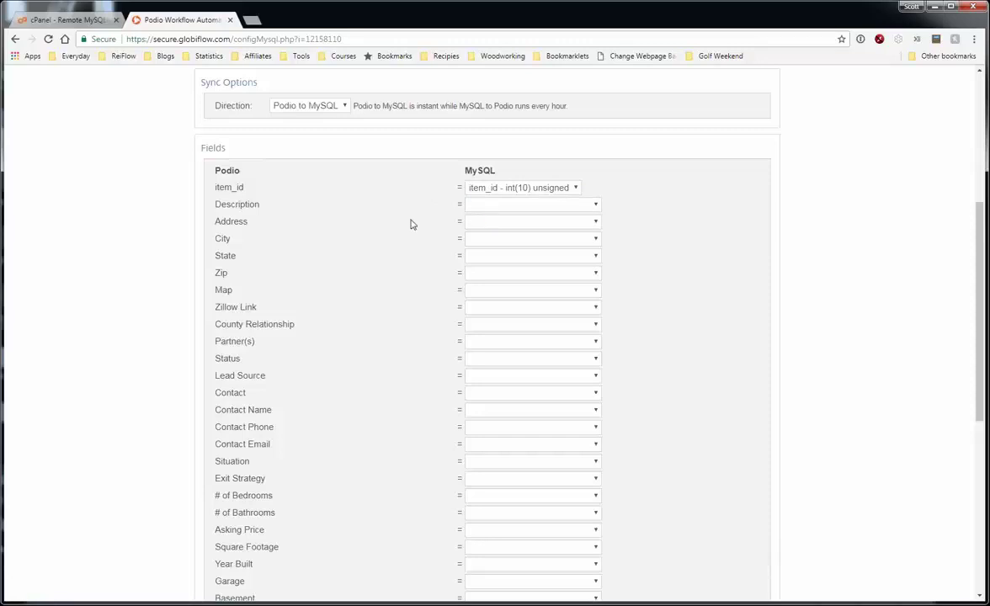
click(517, 223)
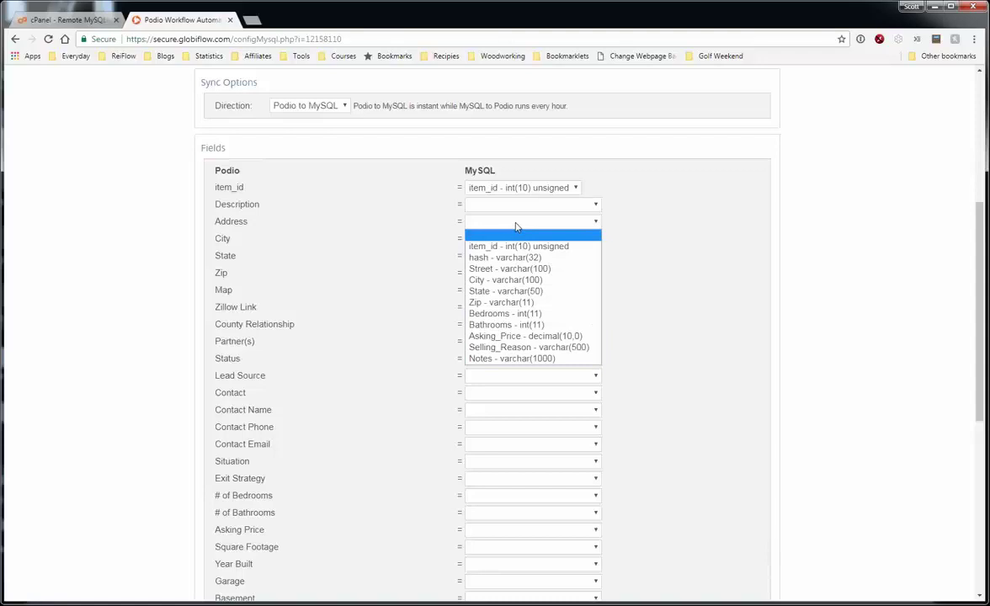
click(508, 268)
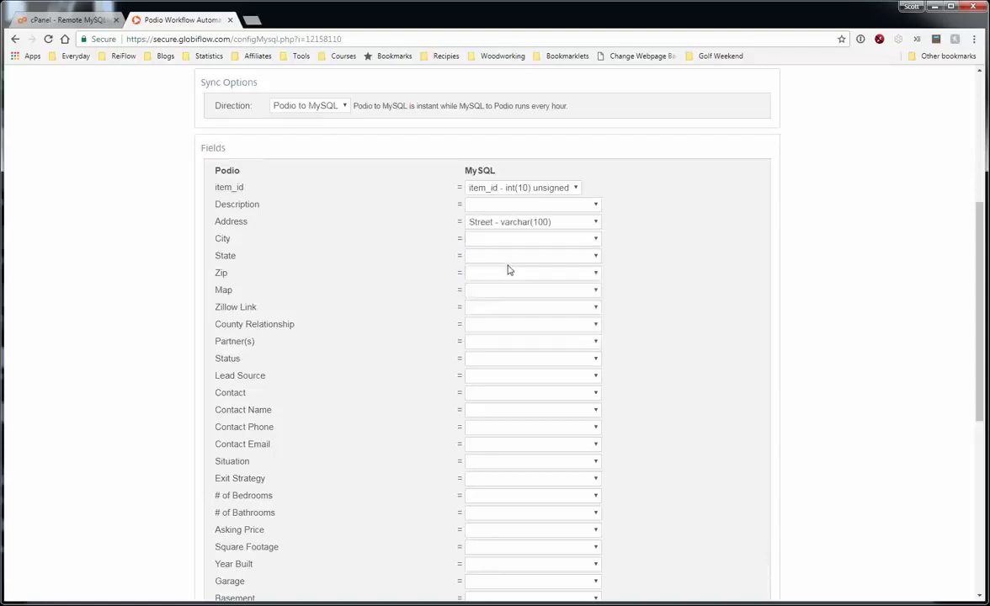
click(511, 241)
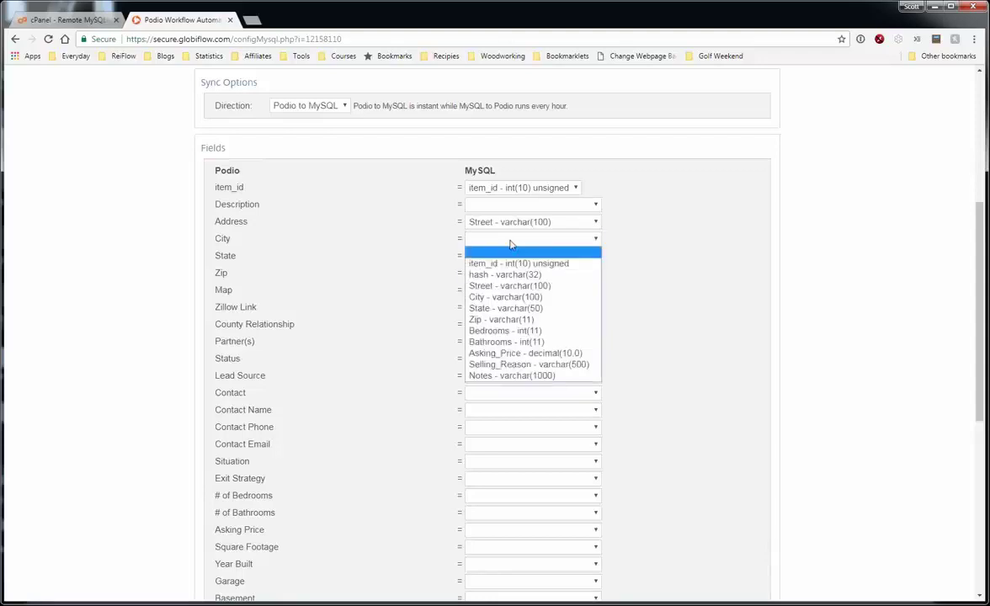
click(505, 297)
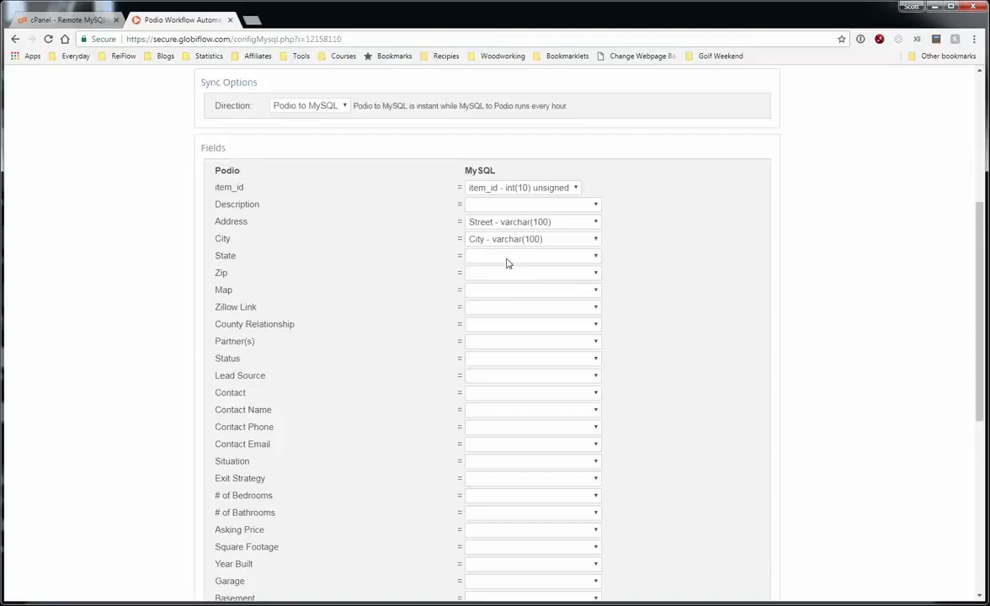
click(507, 260)
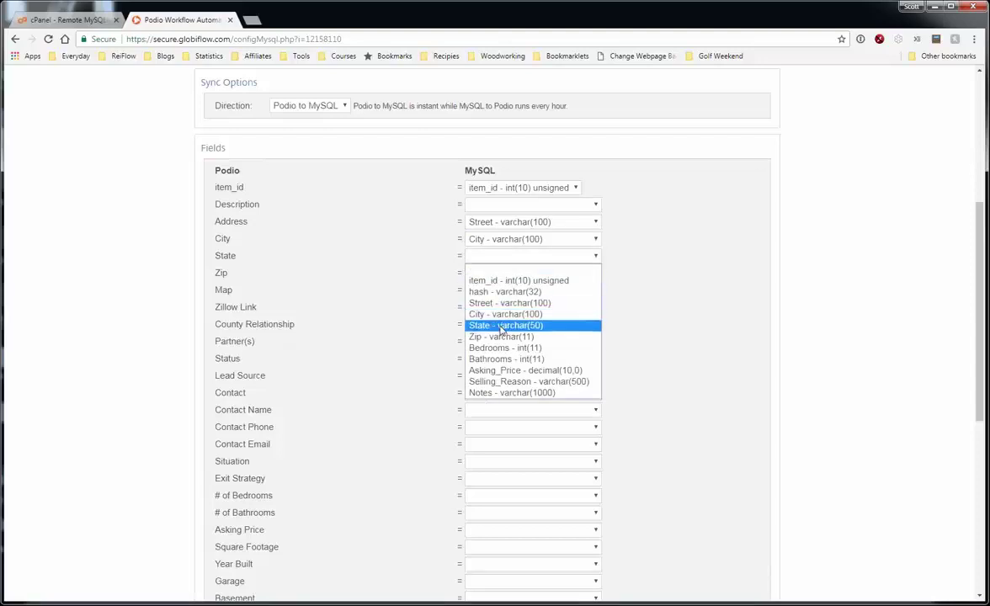
click(504, 324)
click(506, 274)
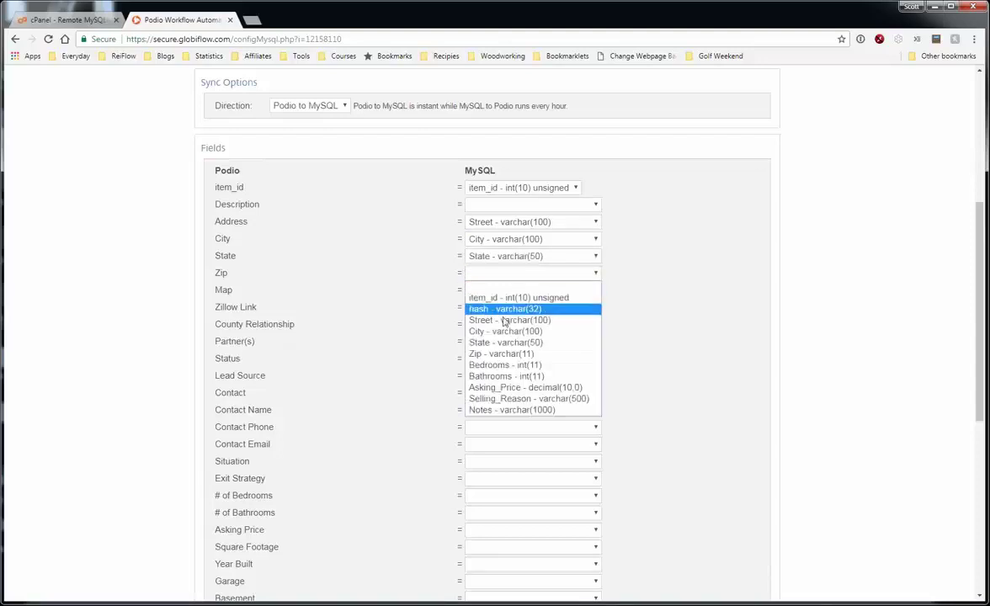
click(503, 354)
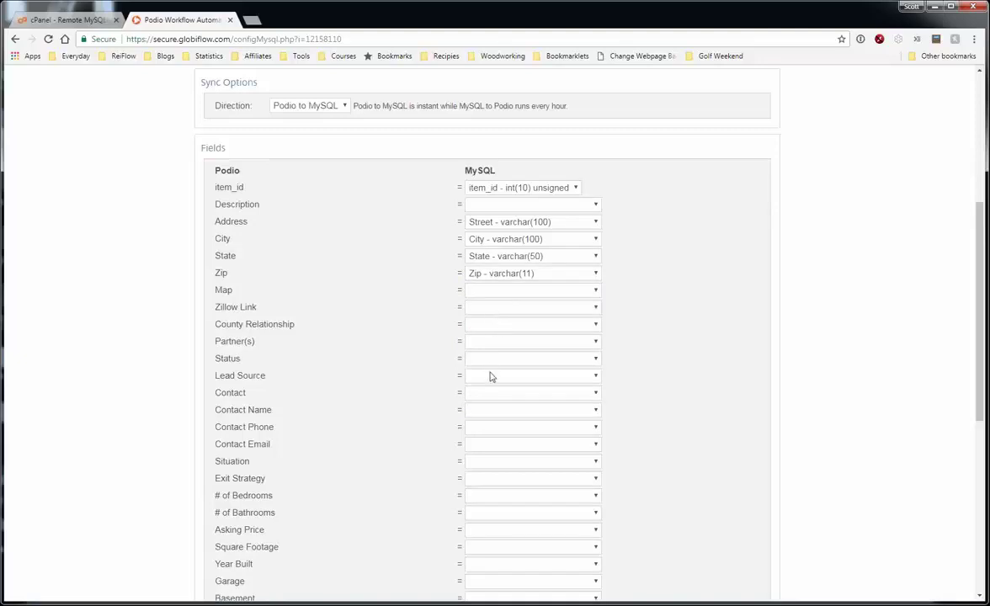
Step: Map # of Bedrooms, # of Bathrooms and Asking Price to Bedrooms, Bathrooms and Asking_Price
scroll(492, 376, down, 1)
scroll(495, 371, down, 2)
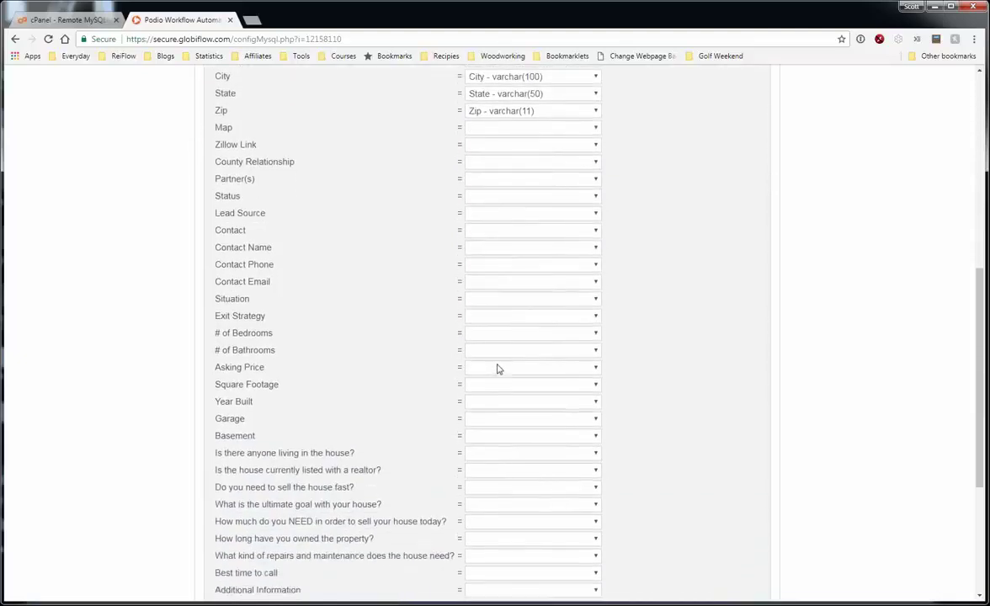
click(503, 335)
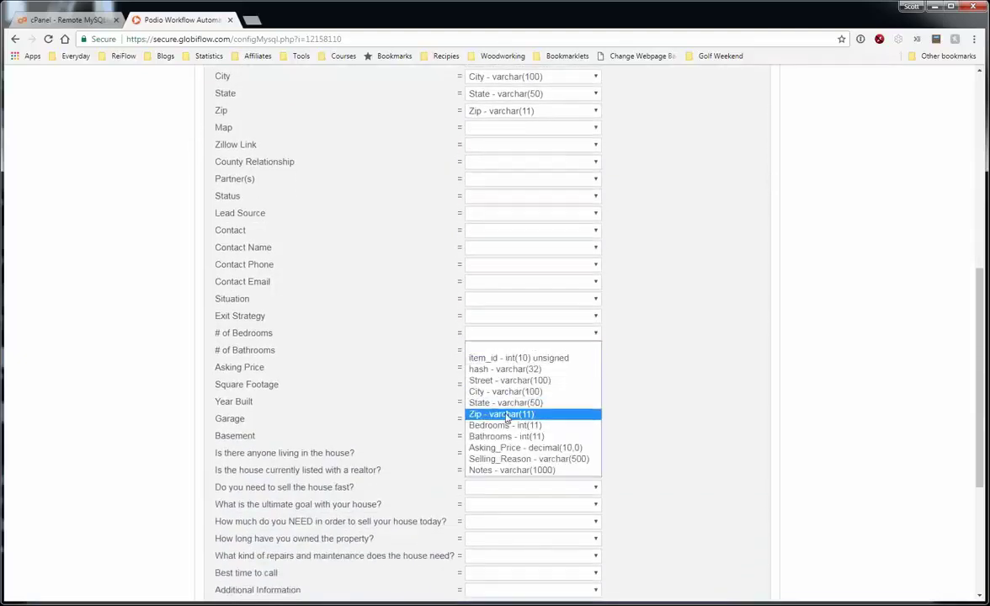
click(506, 426)
click(503, 352)
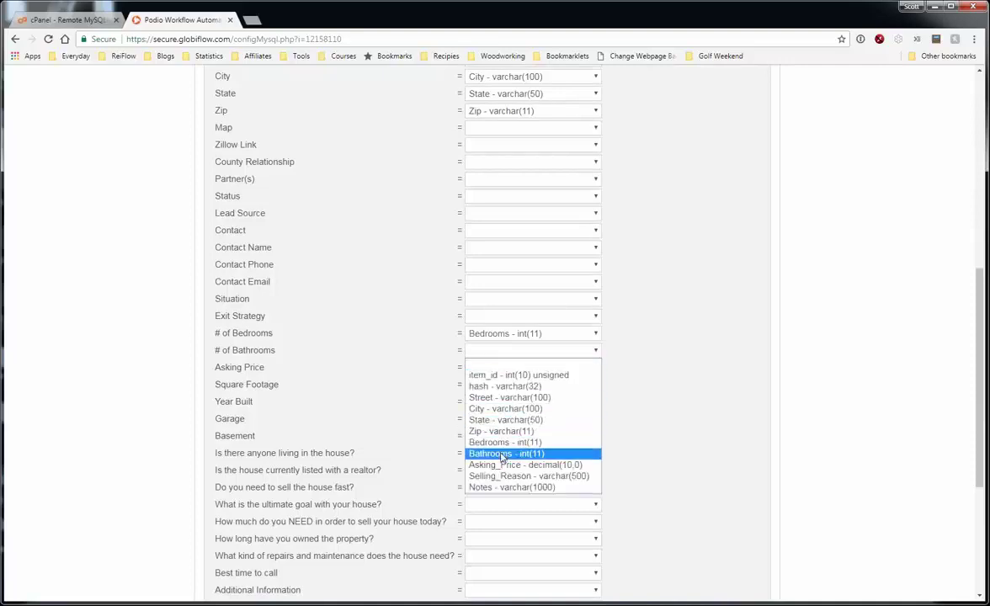
click(505, 454)
click(502, 368)
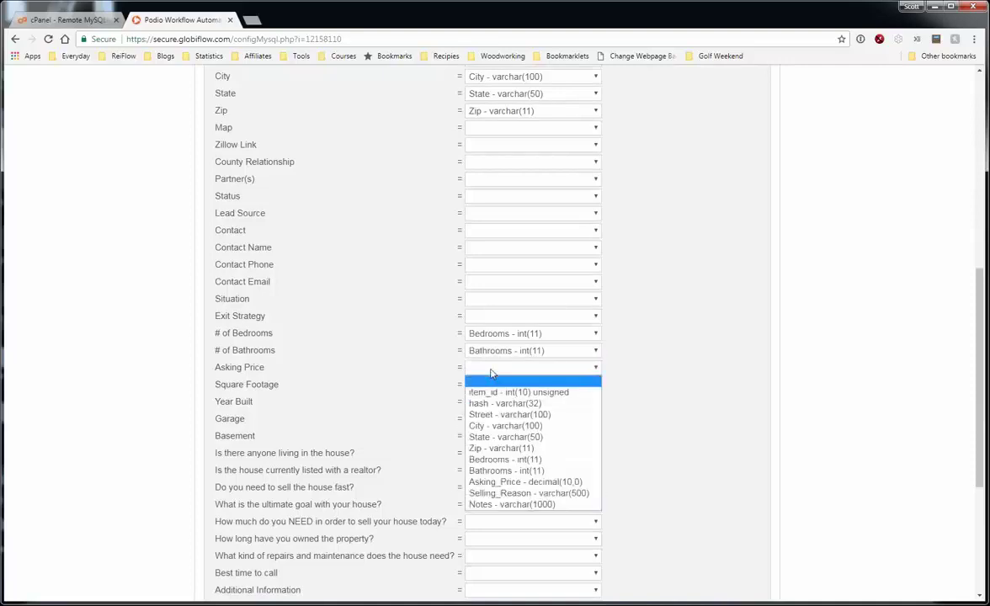
click(503, 482)
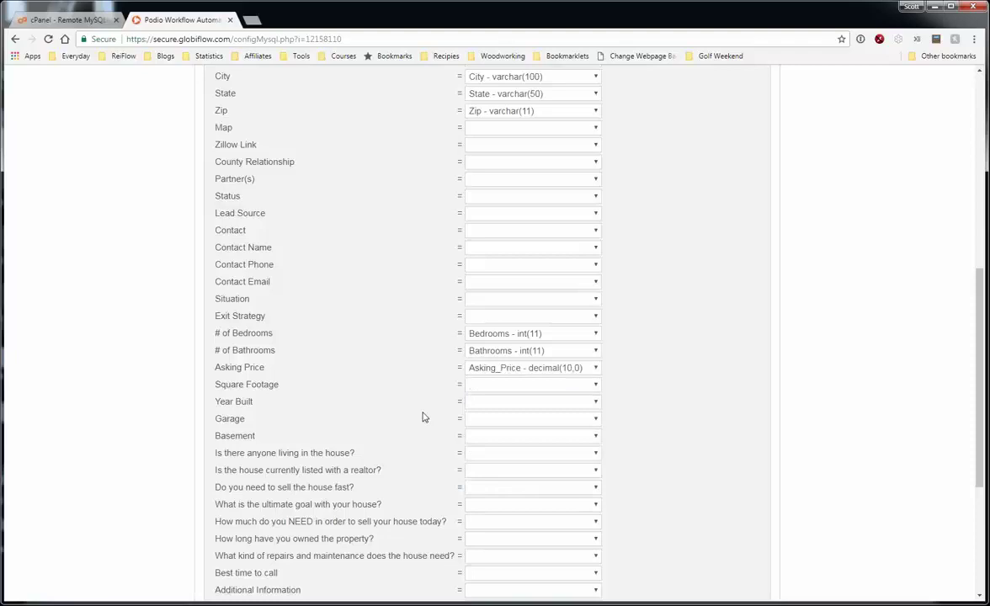
Step: Map Additional Information to Notes and Hash Checksum to the hash column
scroll(437, 393, down, 2)
scroll(437, 391, down, 1)
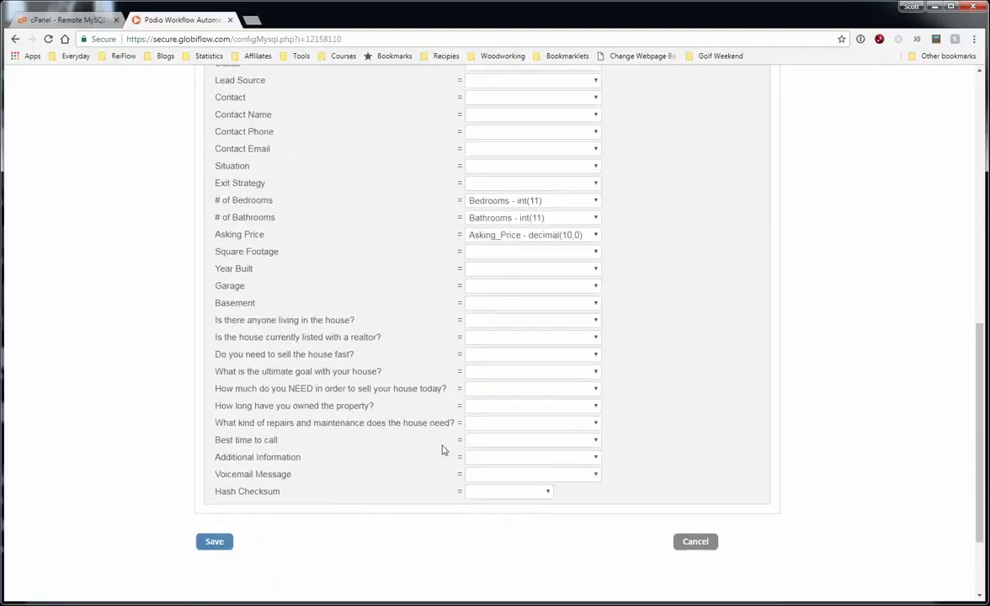
click(482, 462)
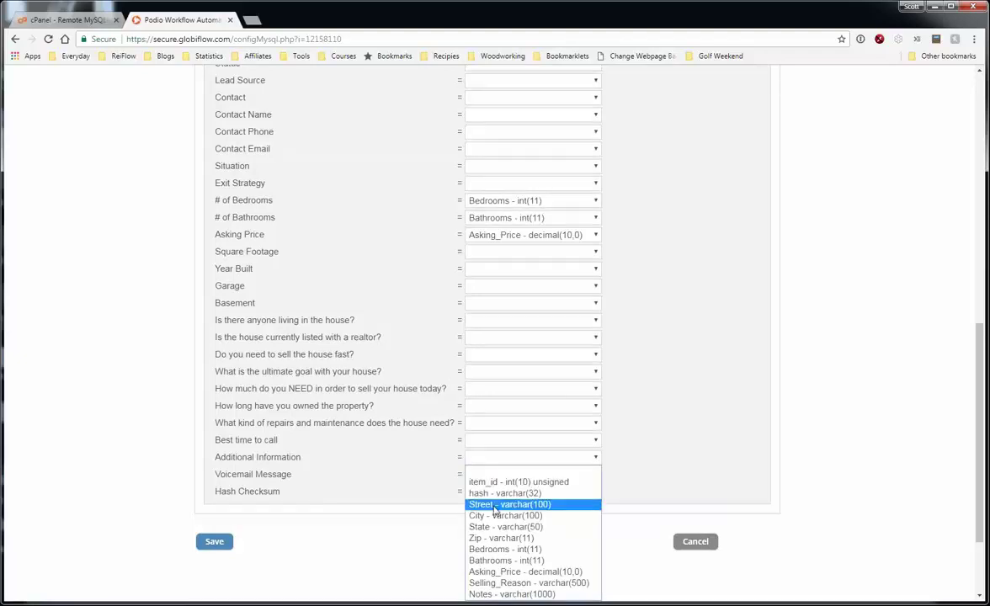
click(505, 593)
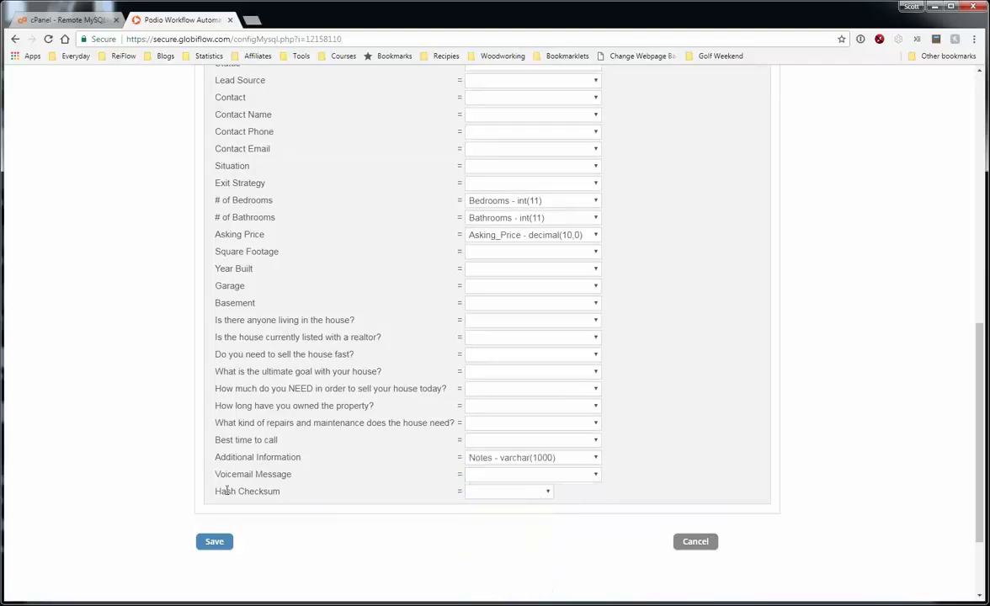
click(472, 492)
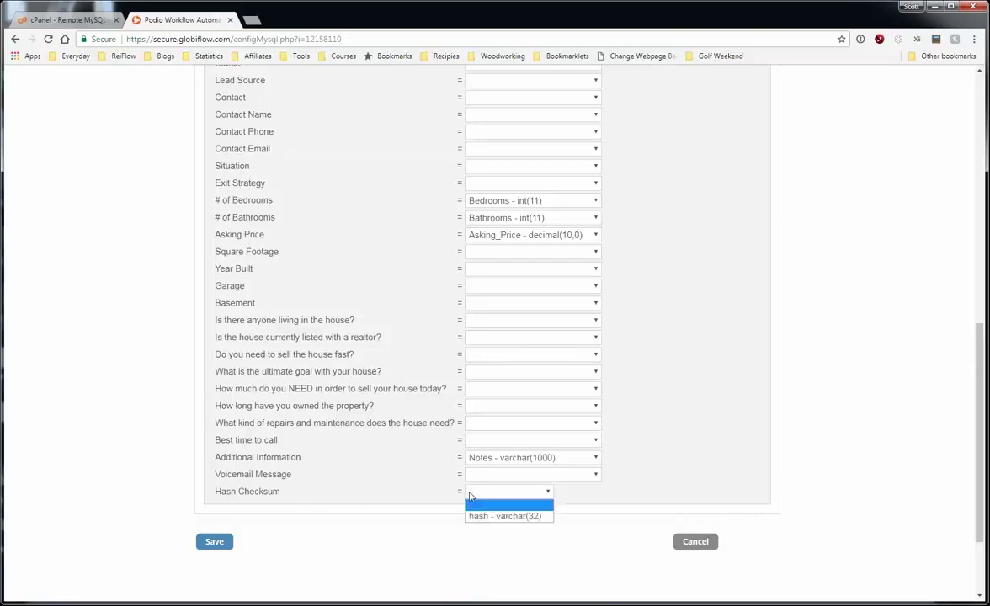
click(483, 517)
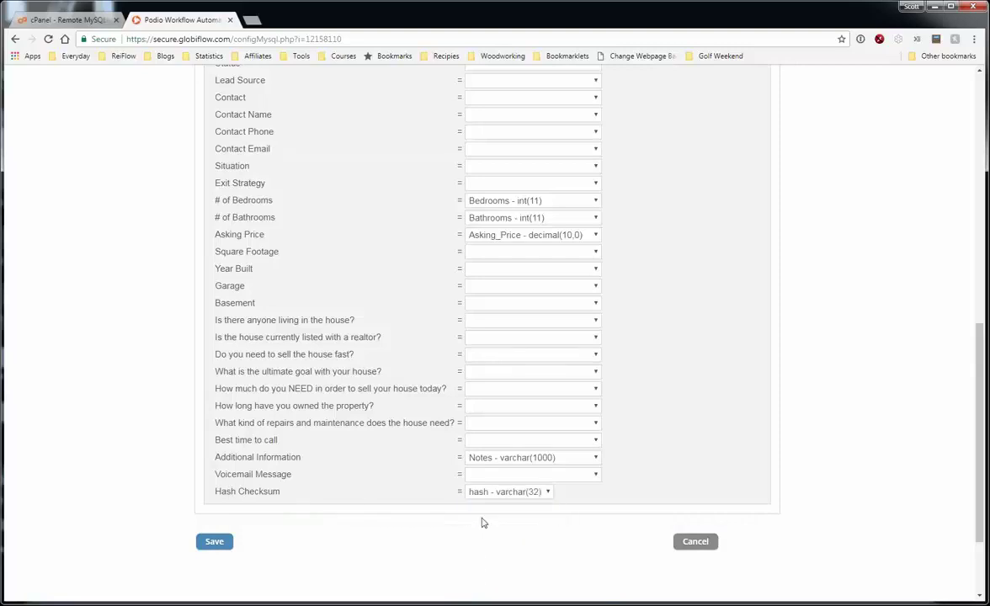
Step: Save the Property Sync Tutorial mapping to start syncing Podio Properties items into MySQL
click(215, 543)
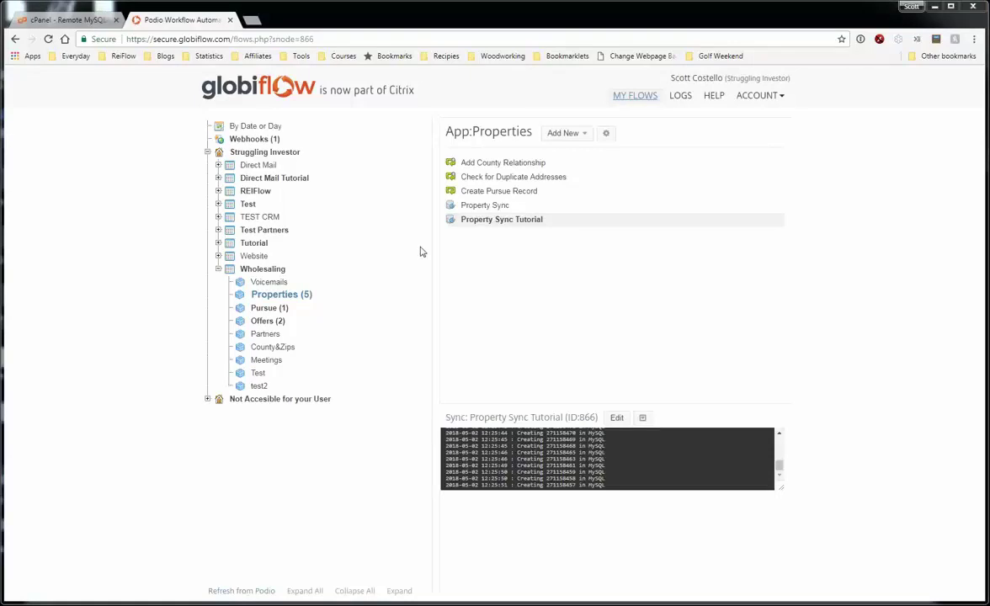
Step: Open phpMyAdmin from Bluehost's advanced tools and expand reitutor to list reitutor_podio_sync's tables
click(75, 21)
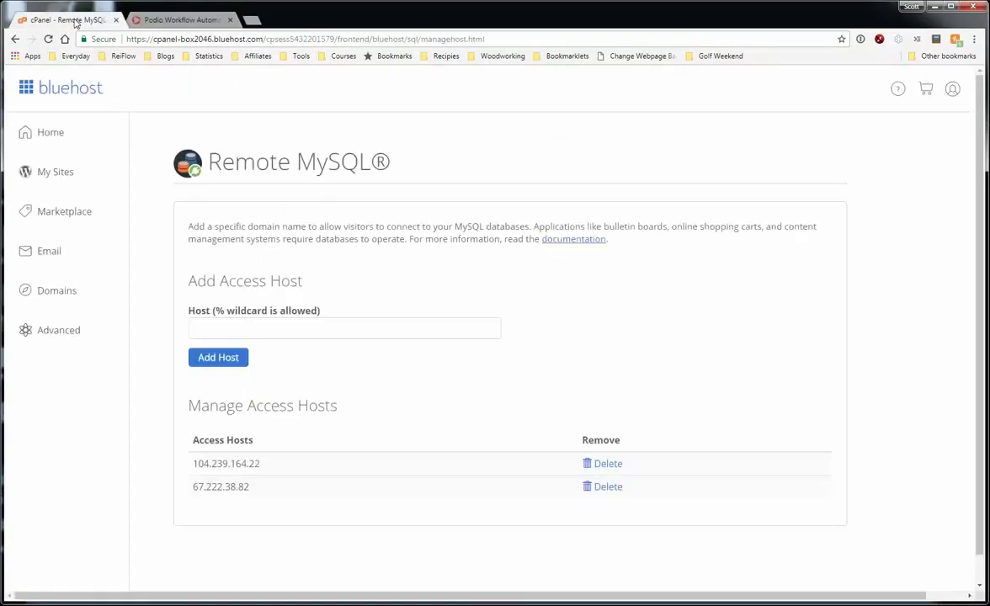
click(48, 331)
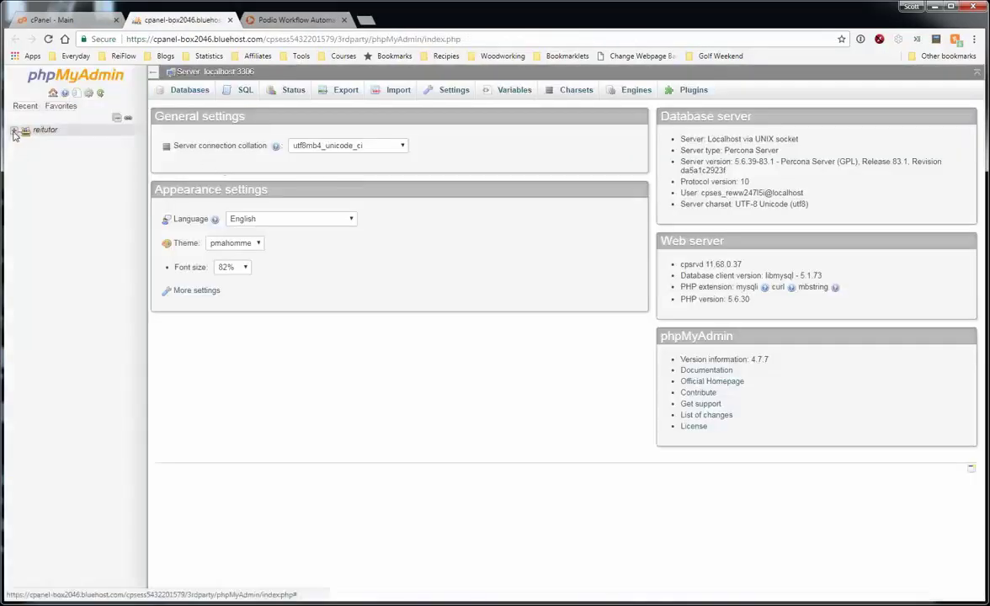
click(15, 132)
click(26, 143)
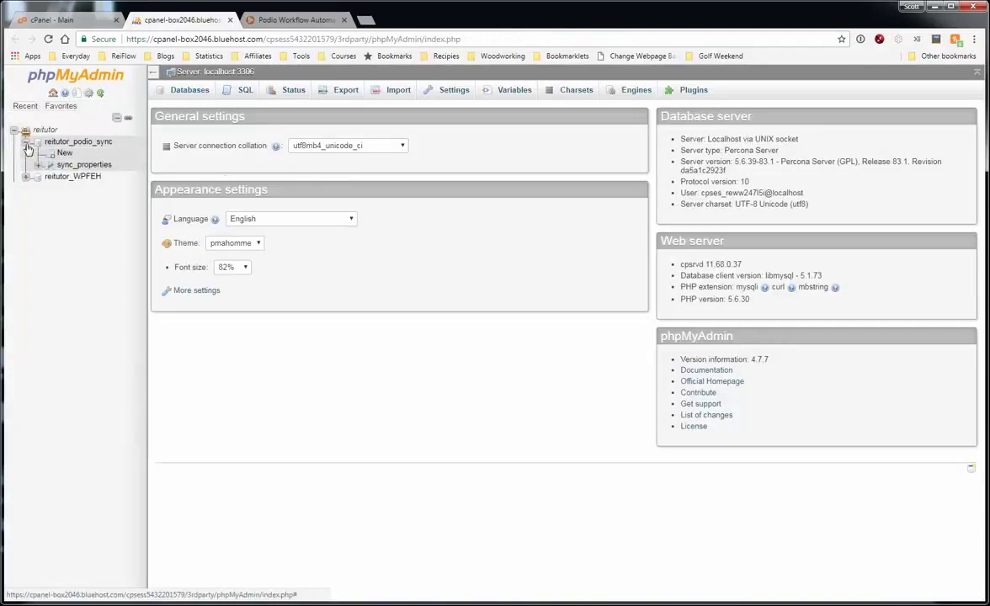
Step: Browse the sync_properties rows and highlight the 879-row total in the results banner
click(82, 166)
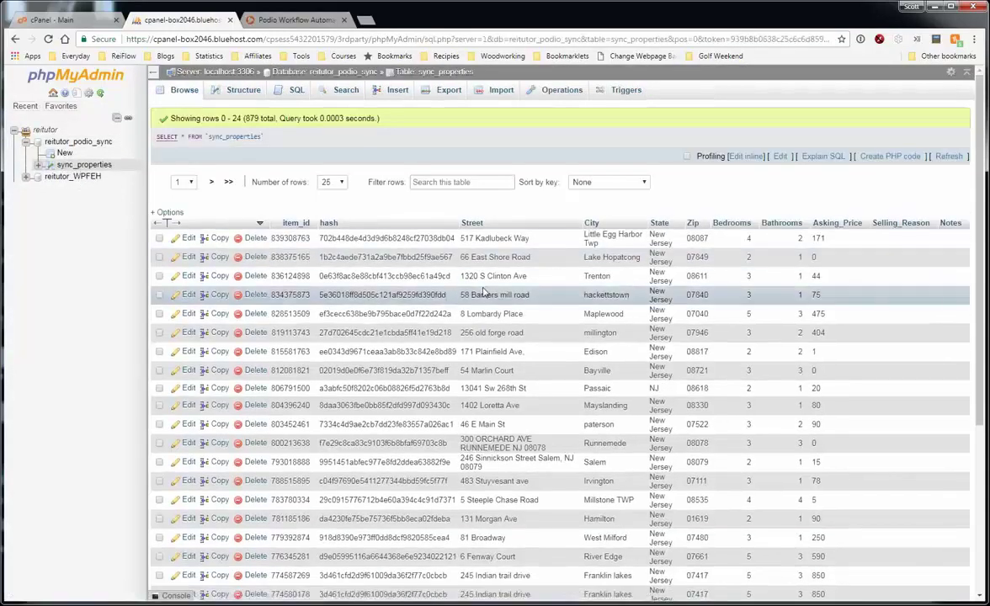
scroll(461, 282, down, 5)
scroll(516, 315, up, 5)
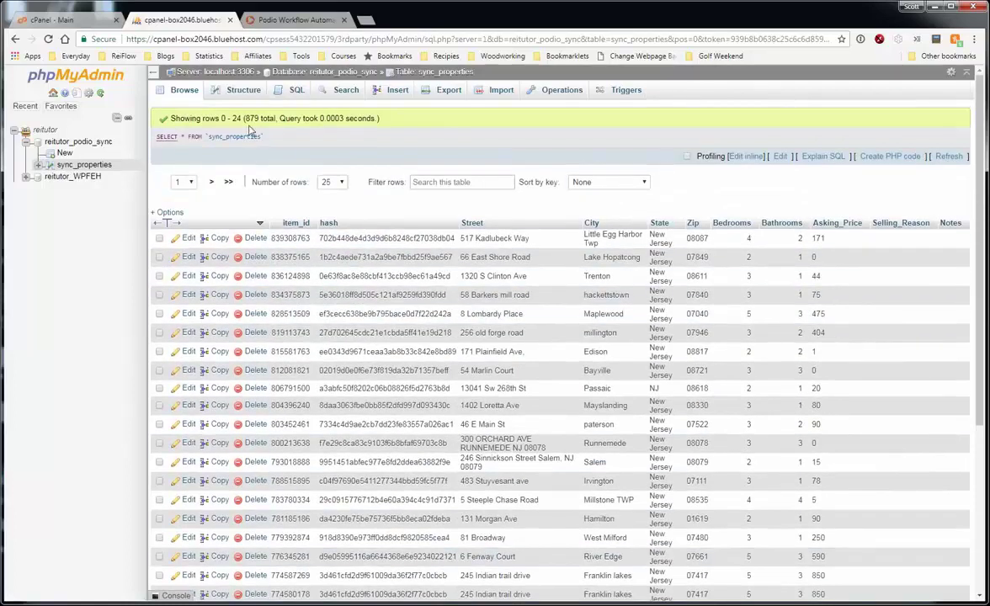
double_click(253, 117)
drag(257, 118, 304, 118)
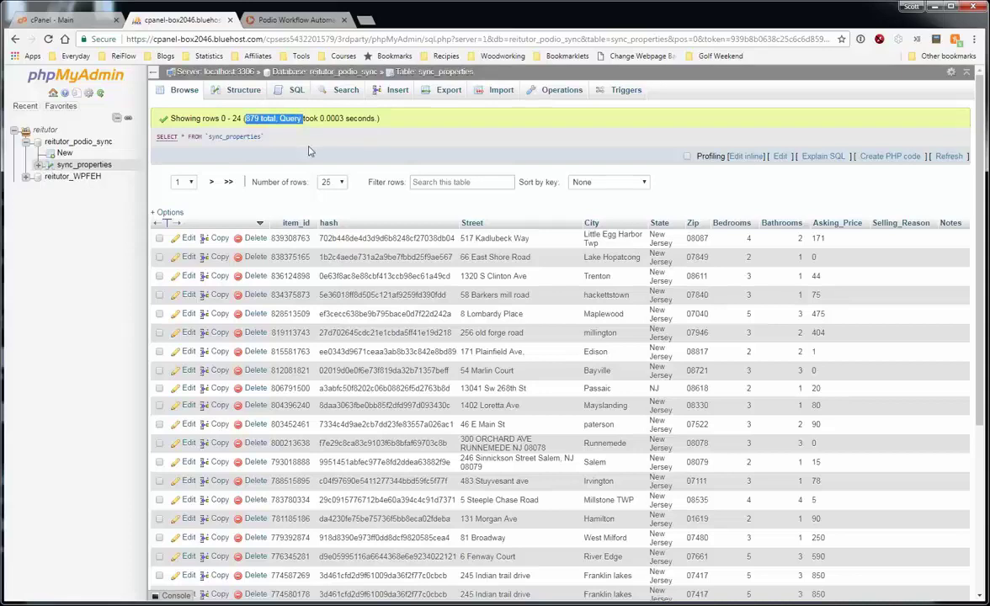
click(309, 151)
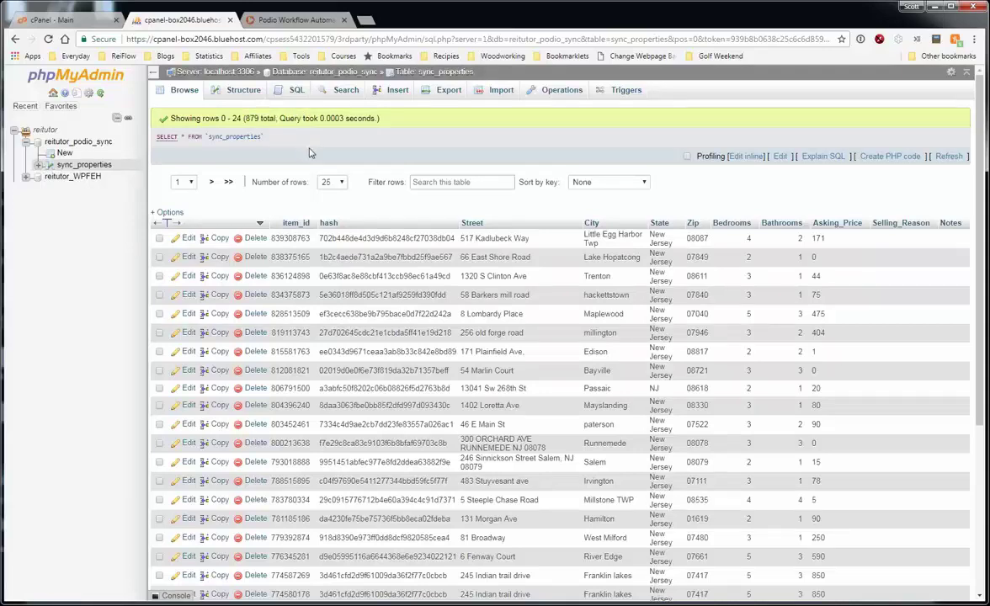